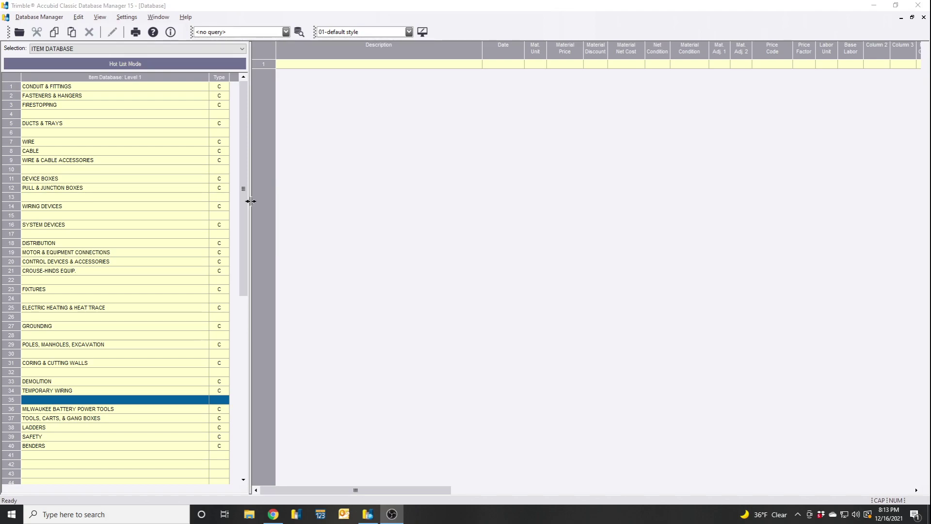
left_click_drag(247, 203, 242, 202)
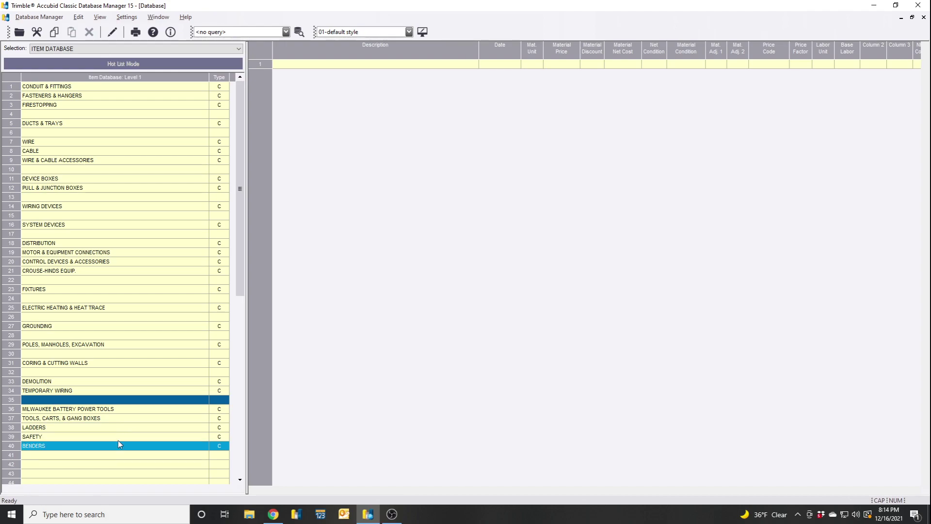
Drill into MILWAUKEE BATTERY POWER TOOLS (row 36) and widen the item pane to show Catalog Number
left_click(130, 409)
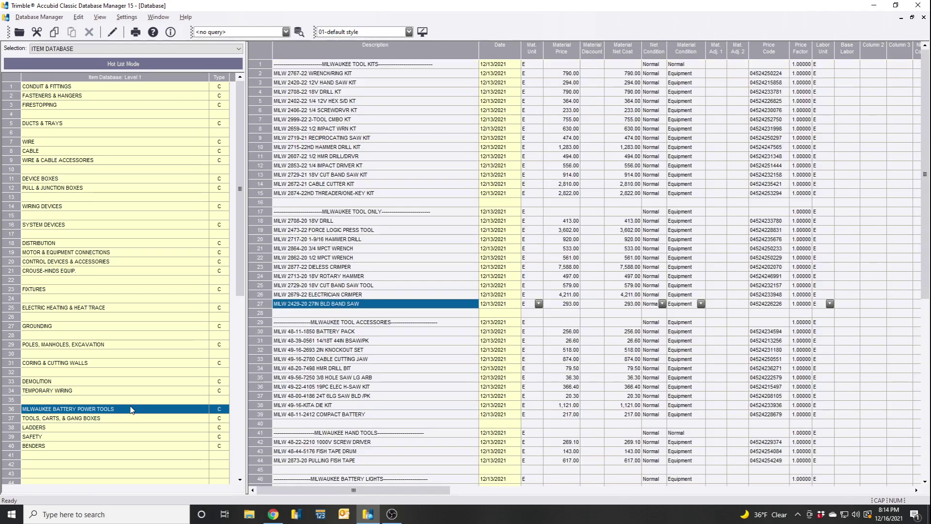
double_click(130, 409)
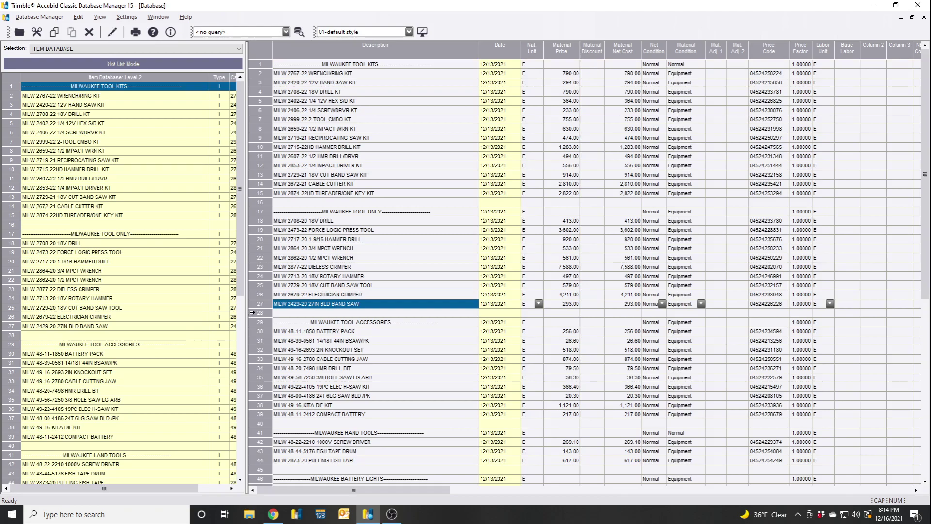
left_click_drag(249, 315, 288, 322)
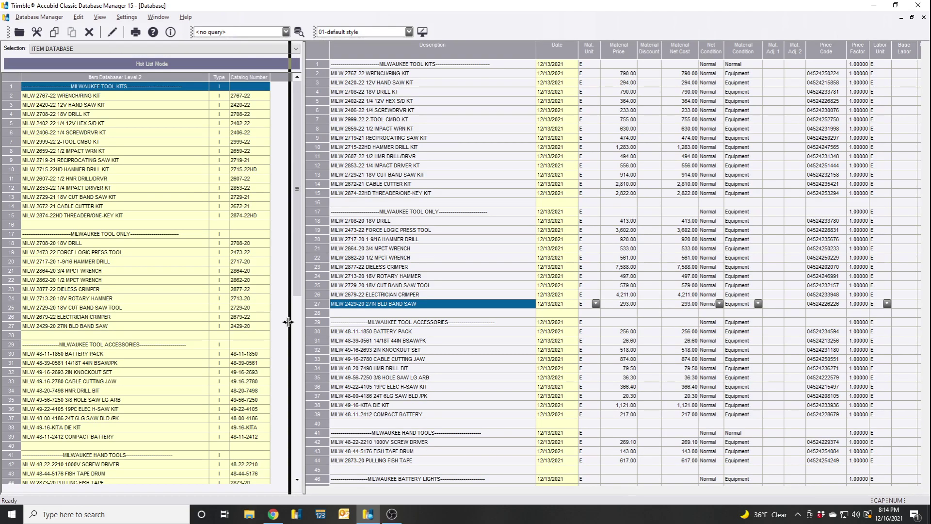
left_click_drag(288, 322, 287, 322)
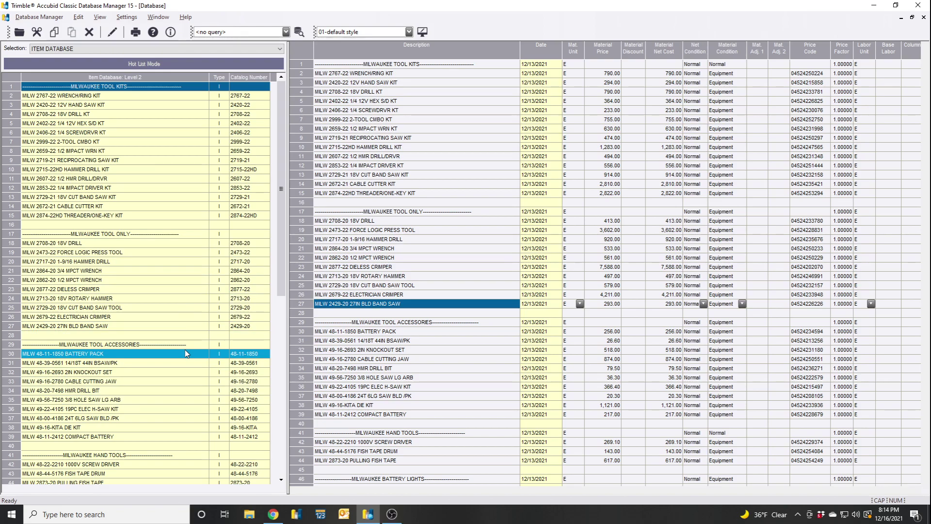
scroll(187, 353, "down", 2)
scroll(186, 353, "down", 2)
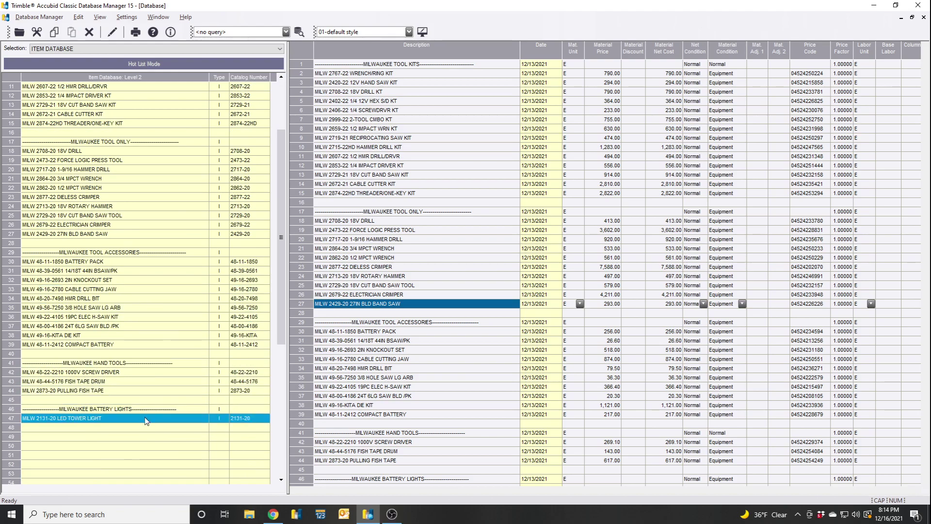
scroll(168, 413, "up", 4)
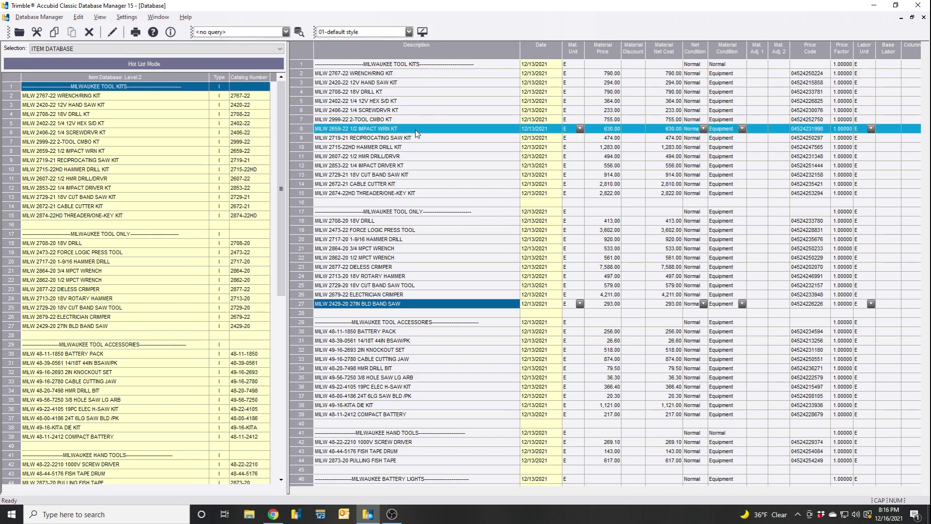
Select and copy the MILW 2767-22 WRENCH/RING KIT description text in row 2
left_click(423, 120)
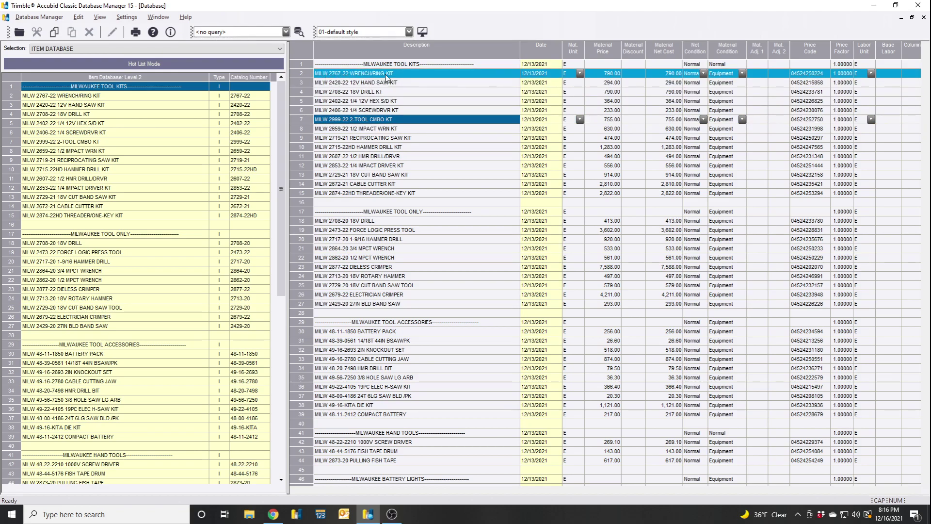
left_click(411, 92)
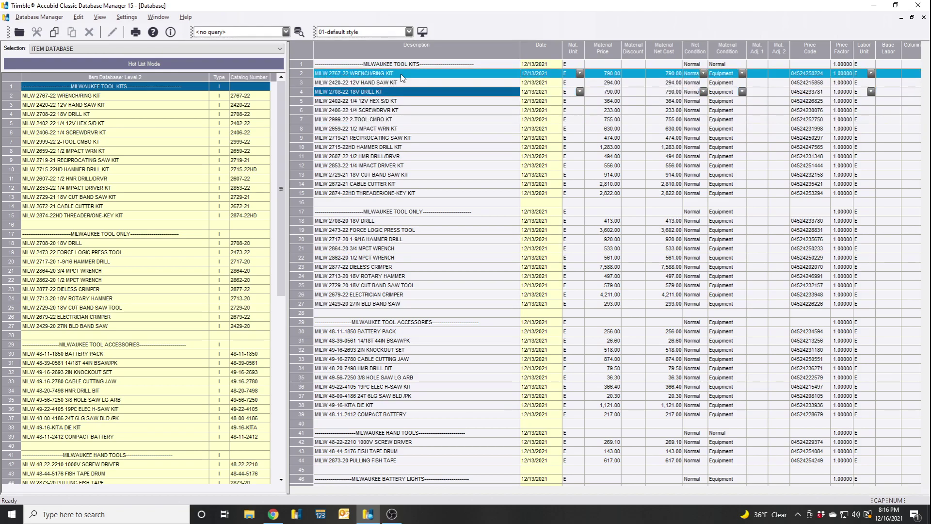
left_click(416, 75)
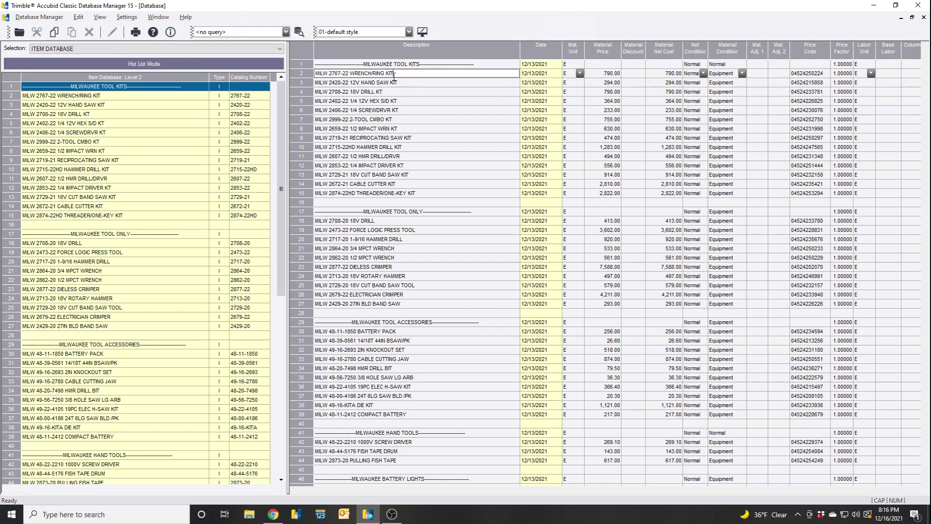
left_click_drag(416, 75, 314, 78)
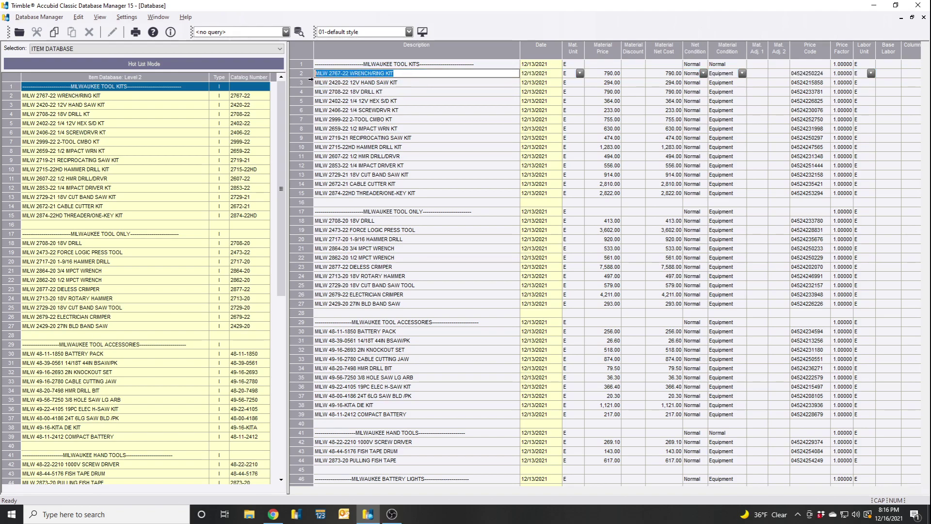
left_click(311, 110)
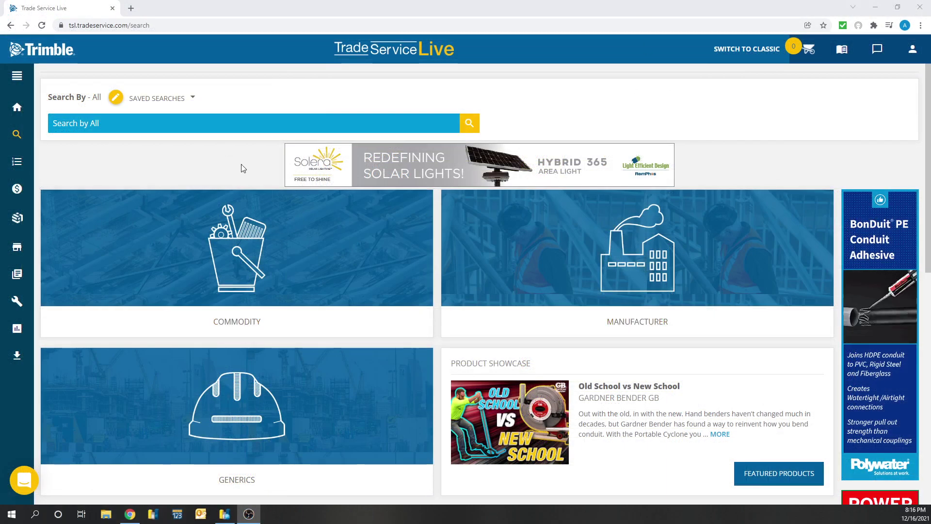
Search Trade Service Live with the pasted description and open the 2767-22 product details
left_click(176, 122)
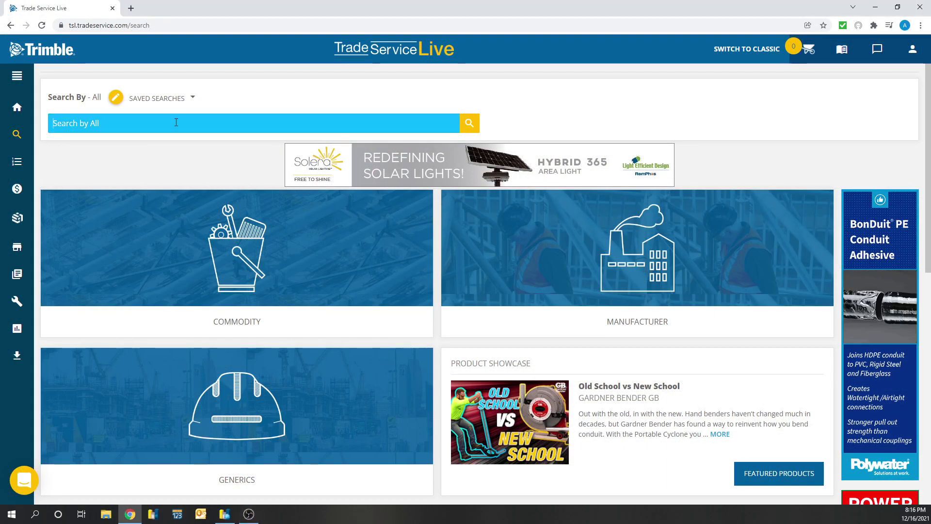
type("MILW 2707-22 SPEED FASTENING KIT")
left_click(469, 127)
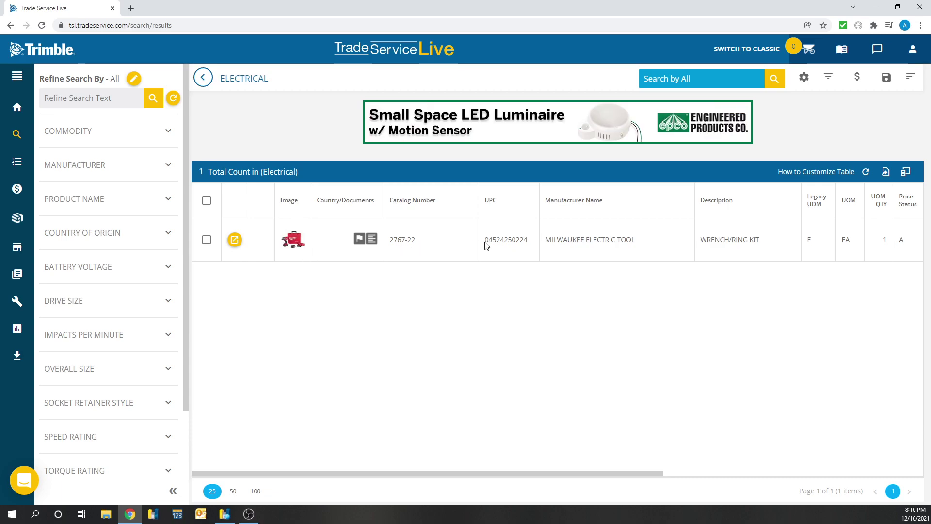
left_click_drag(485, 241, 640, 244)
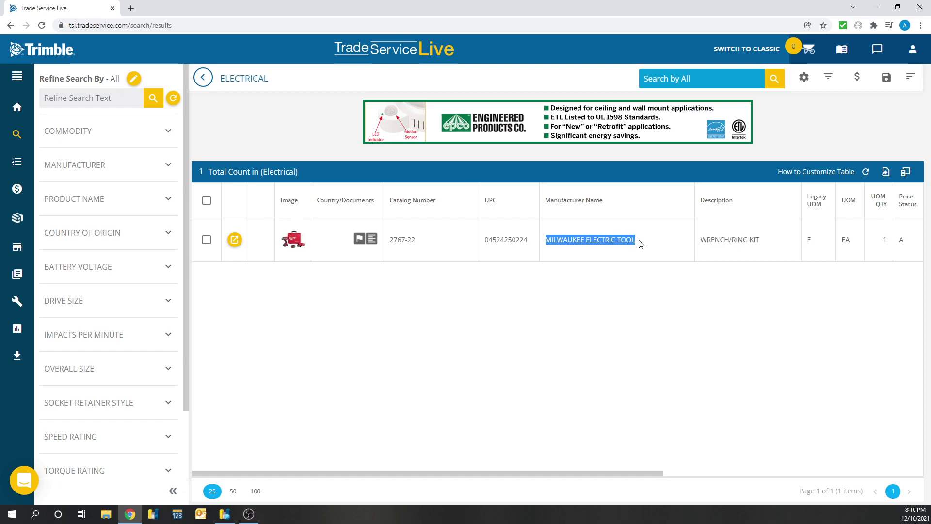
left_click(603, 318)
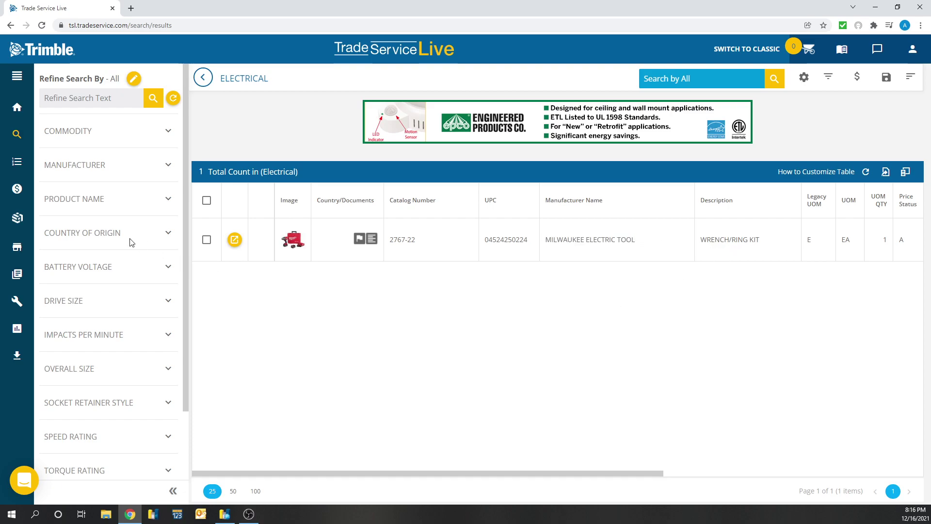
left_click(234, 240)
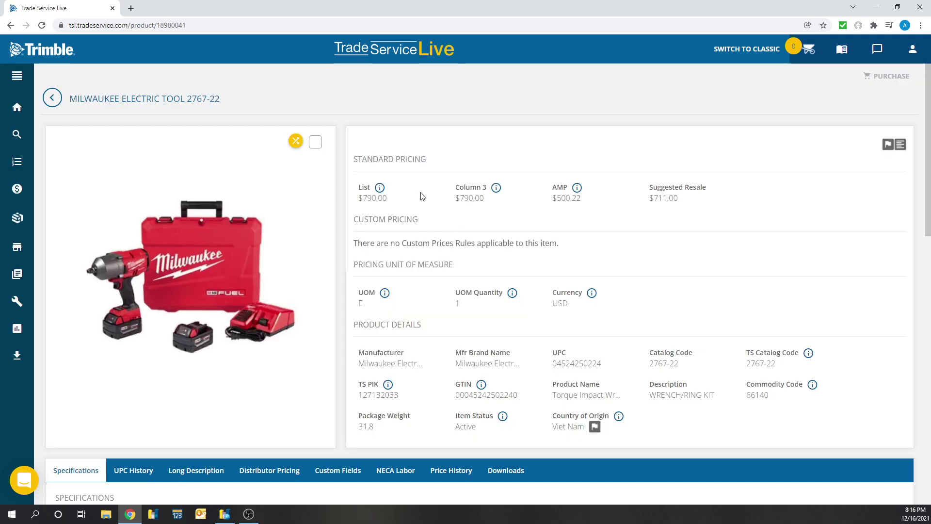
scroll(462, 270, "down", 5)
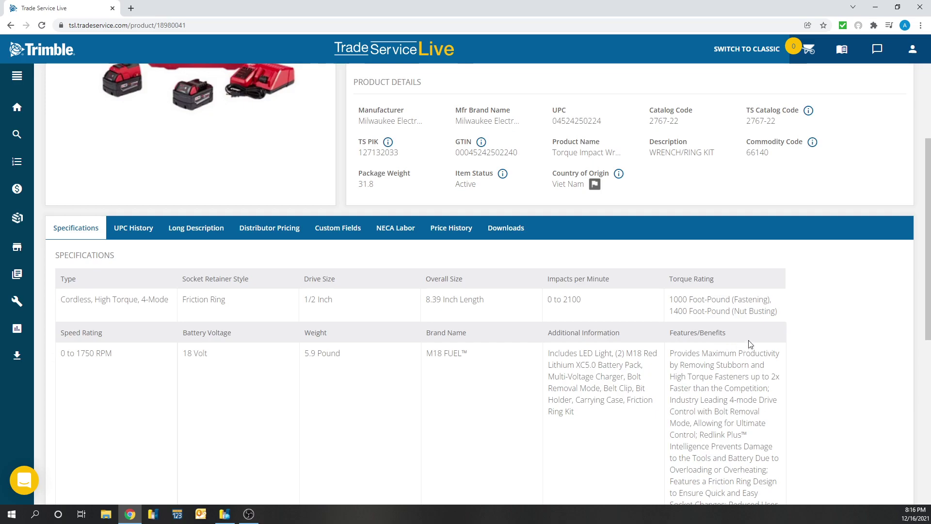
scroll(192, 296, "down", 2)
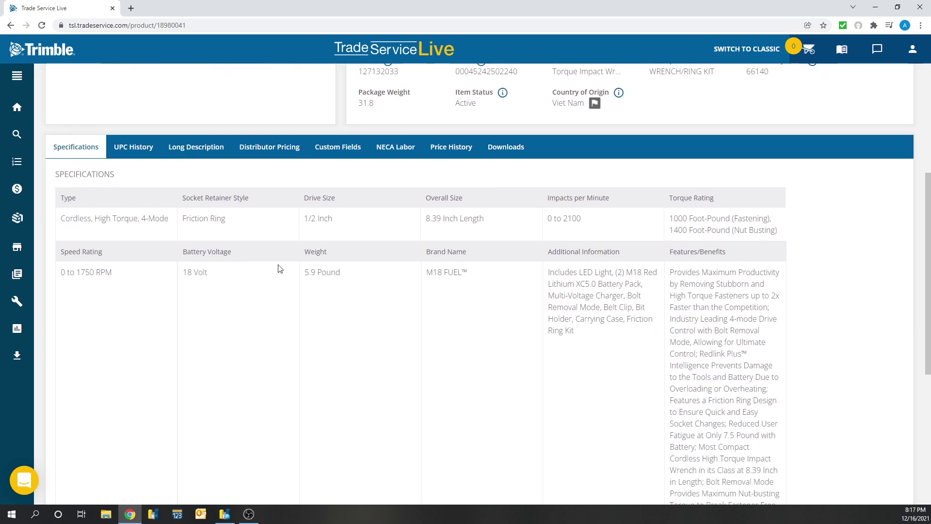
scroll(577, 320, "up", 2)
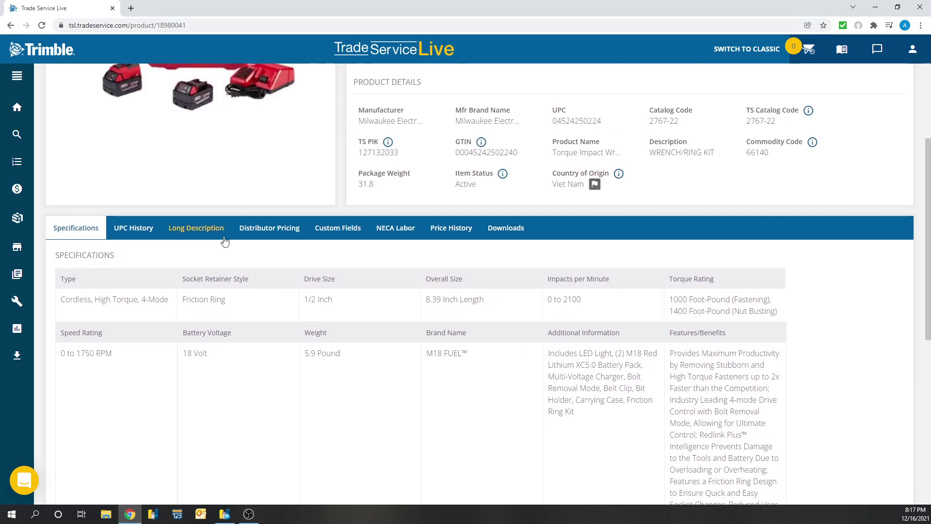
left_click(287, 233)
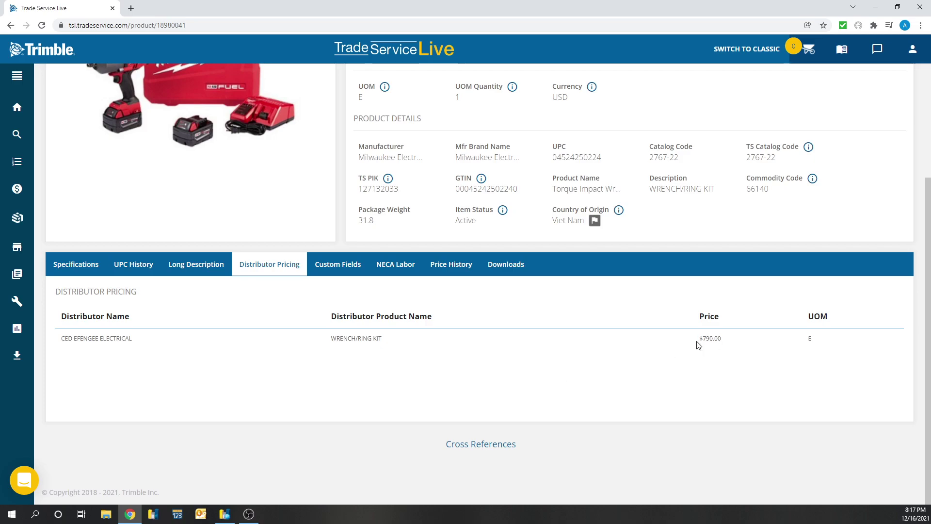
left_click_drag(697, 342, 724, 342)
scroll(662, 380, "up", 2)
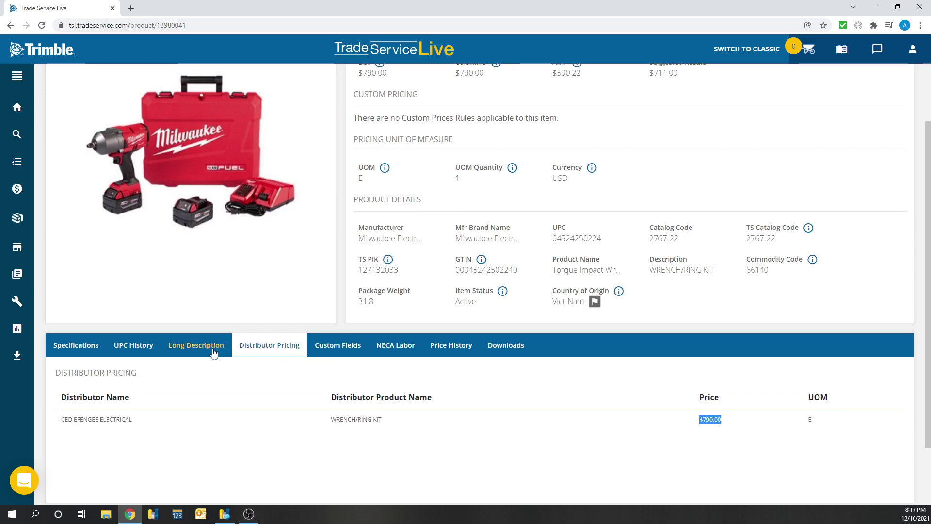
left_click(134, 346)
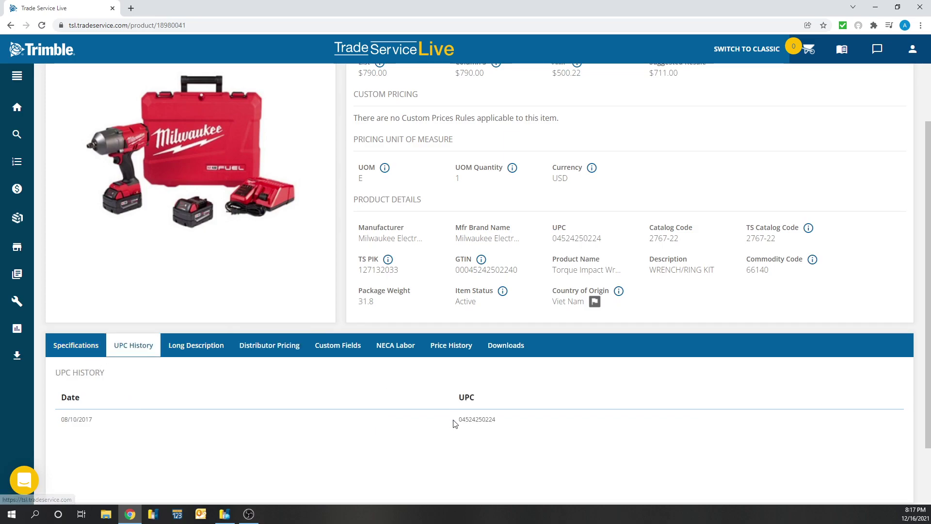
left_click(80, 345)
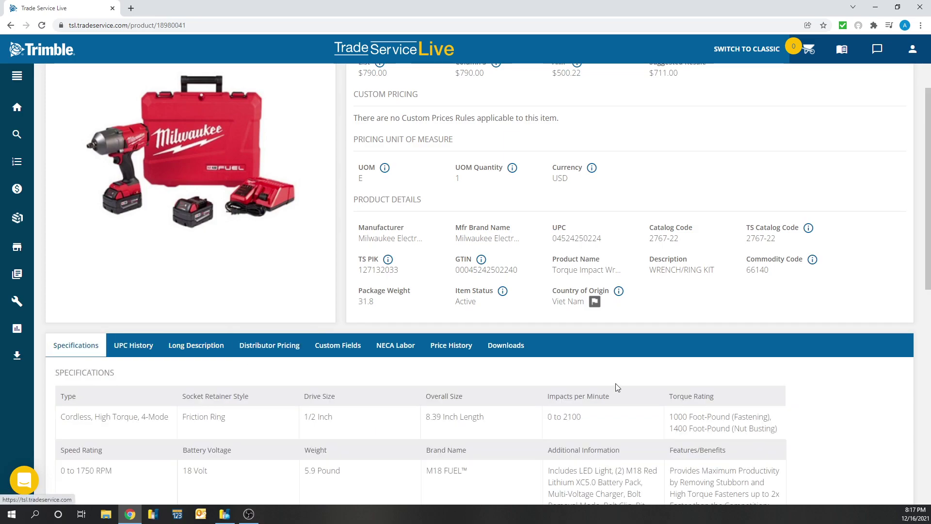
scroll(614, 392, "down", 2)
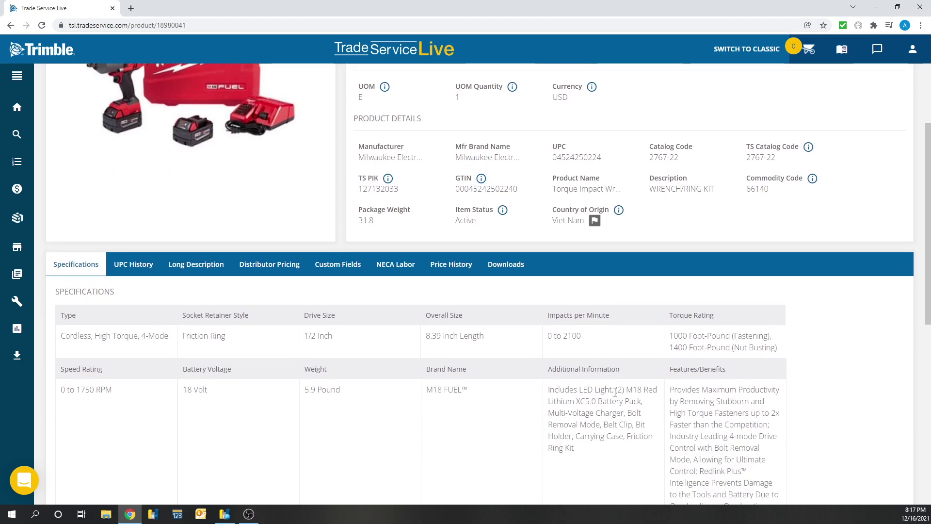
scroll(614, 394, "down", 2)
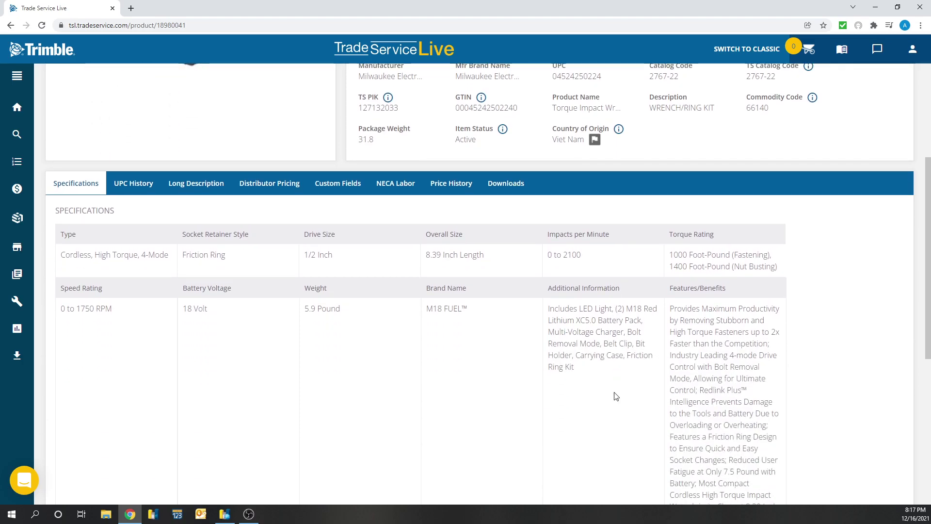
key("alt+Tab")
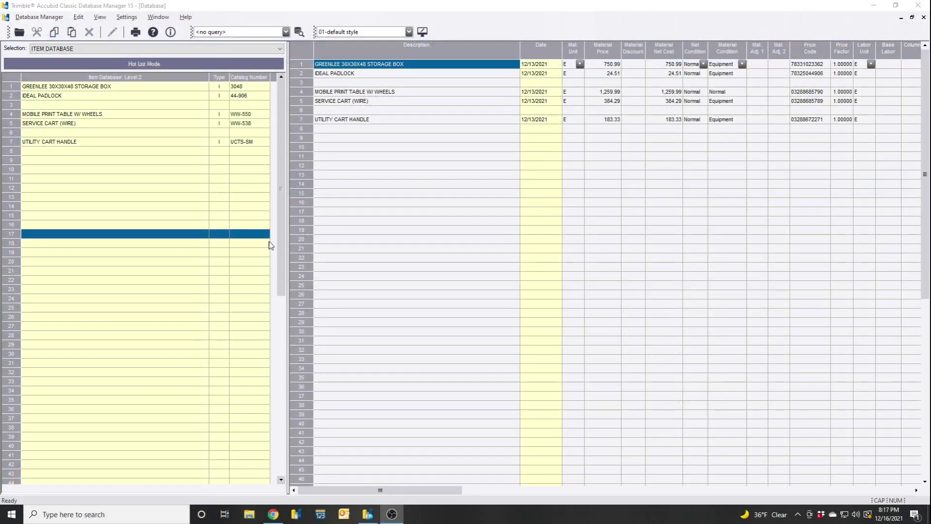
Go up to Level 1, open Tools, Carts & Gang Boxes, and select the GREENLEE 30X30X48 STORAGE BOX description
double_click(160, 164)
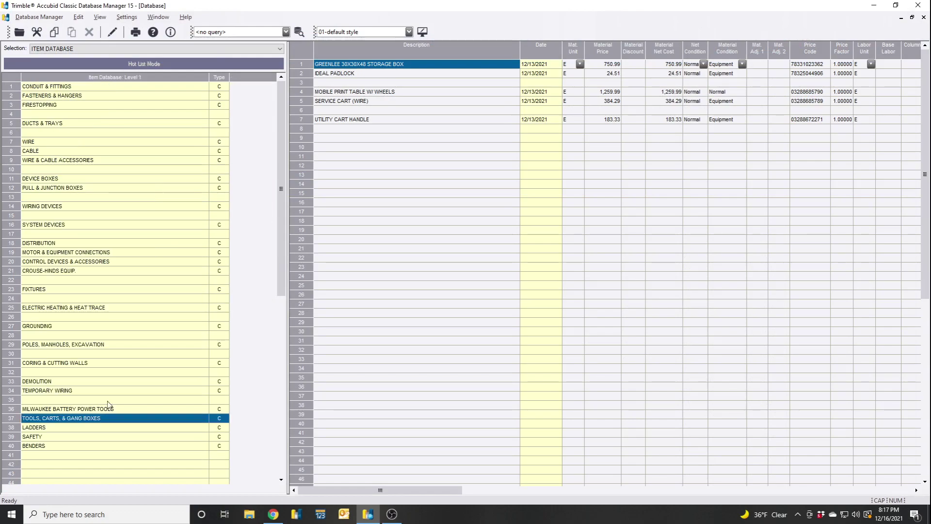
double_click(69, 418)
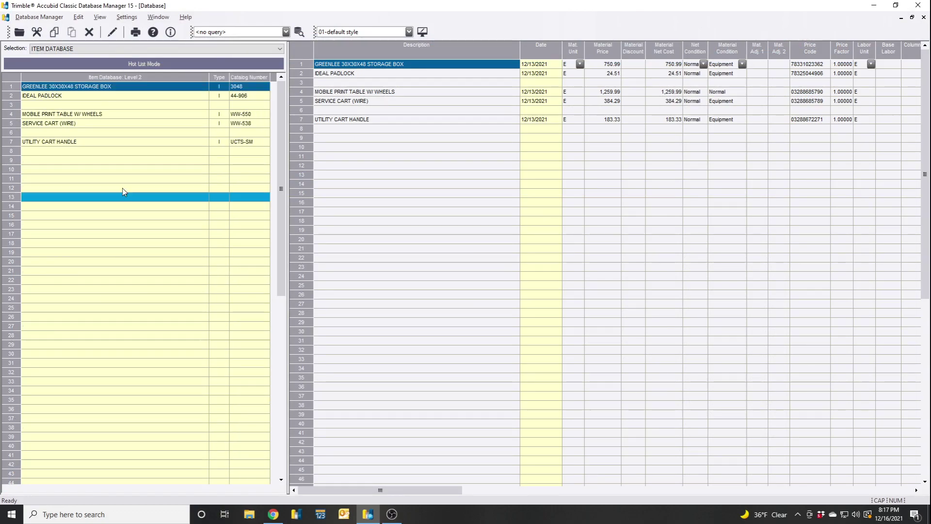
left_click(395, 64)
left_click(408, 65)
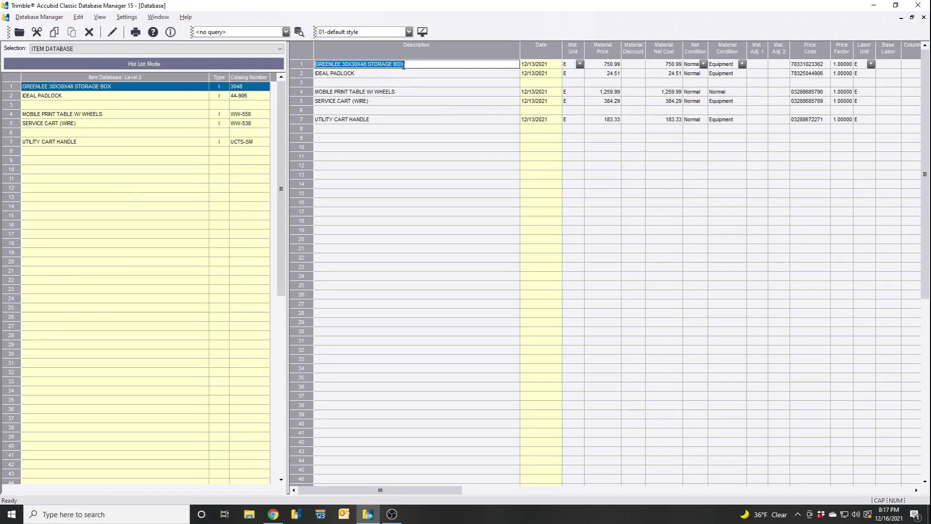
left_click(410, 65)
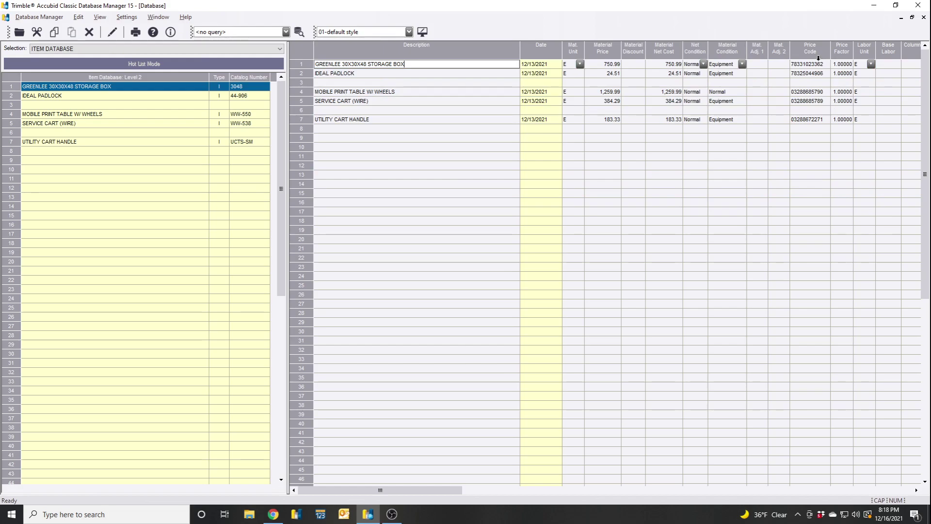
left_click(412, 77)
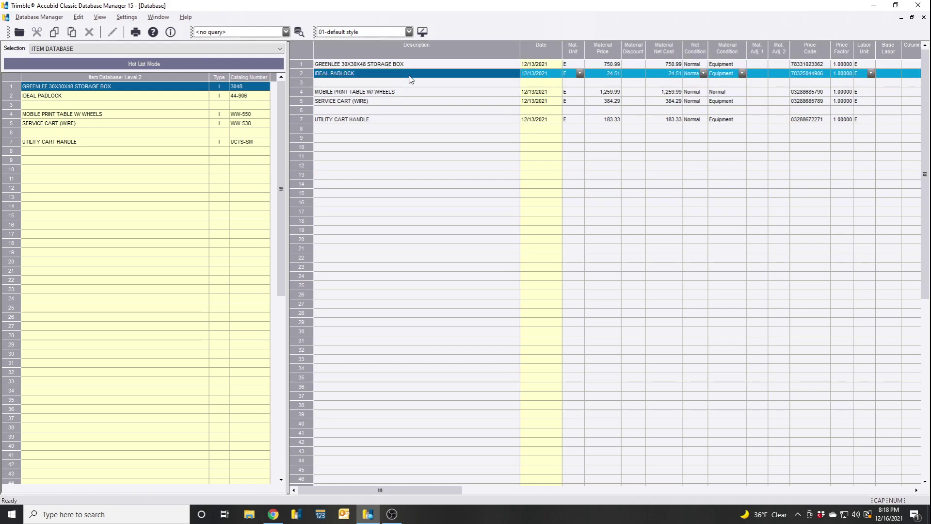
left_click(345, 63)
key("ctrl+c")
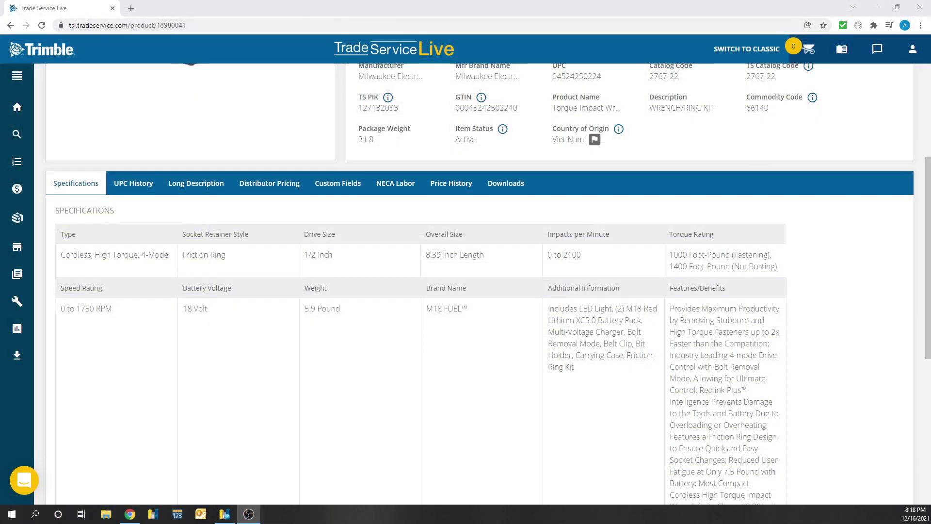
Search for the pasted storage box description and open the Greenlee 3648 details ($1,226.90 list)
scroll(170, 349, "up", 2)
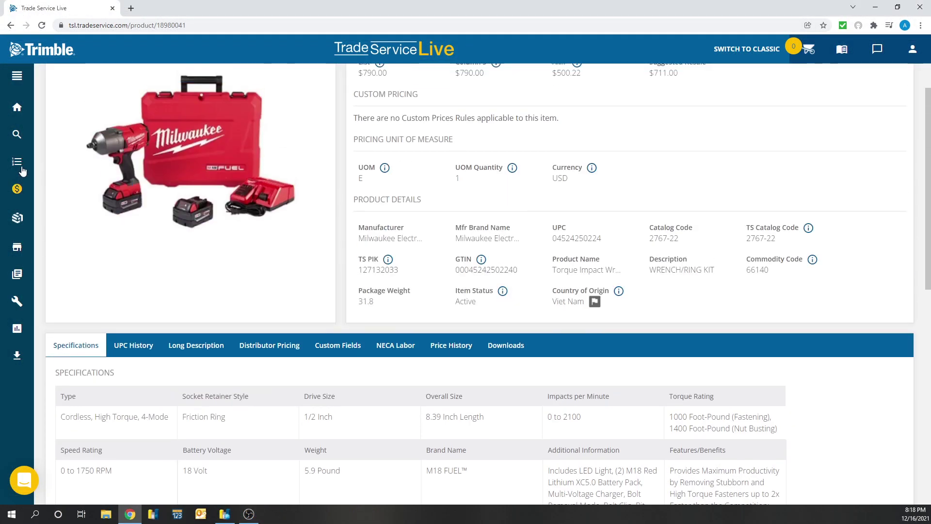
left_click(17, 138)
left_click(100, 123)
key("ctrl+v")
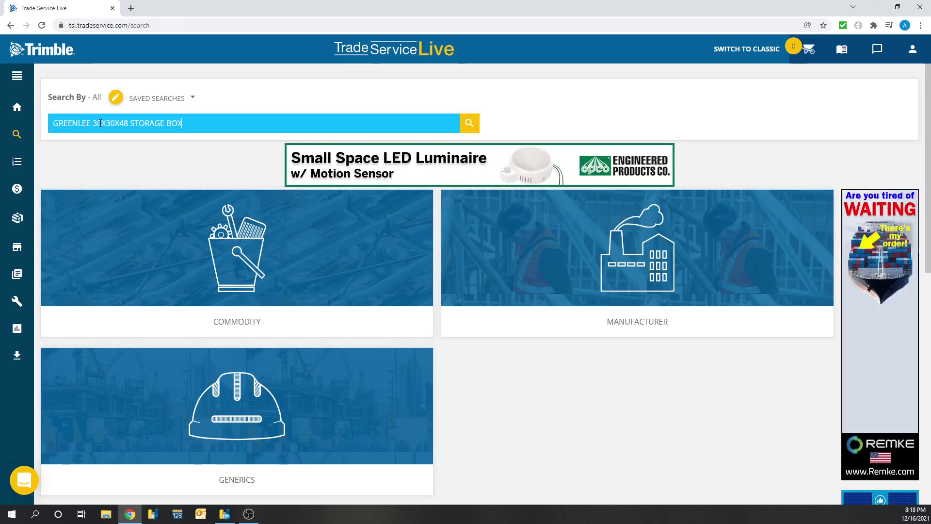
key("Return")
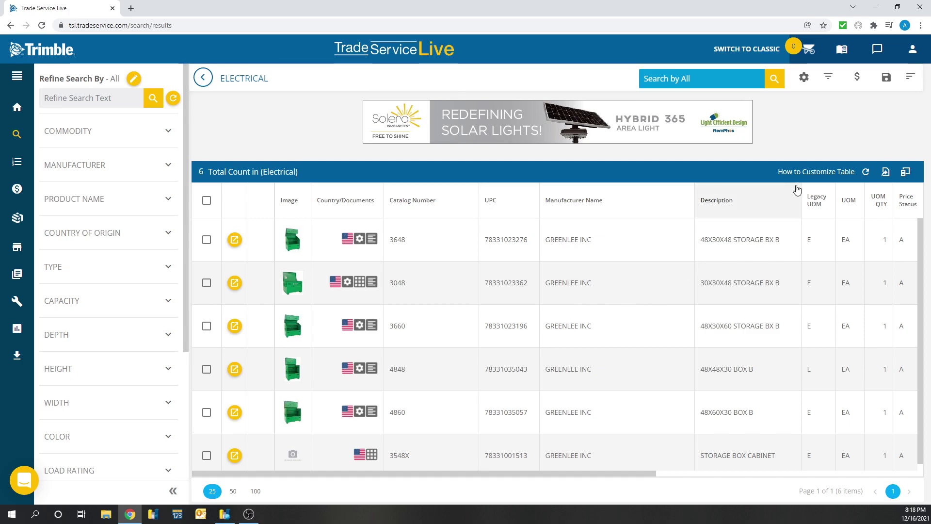
left_click_drag(802, 198, 819, 194)
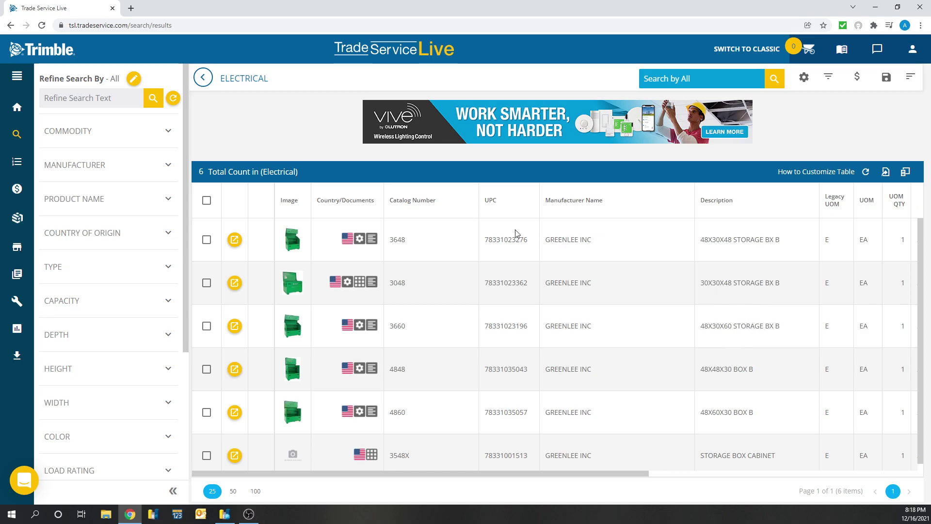
left_click(235, 239)
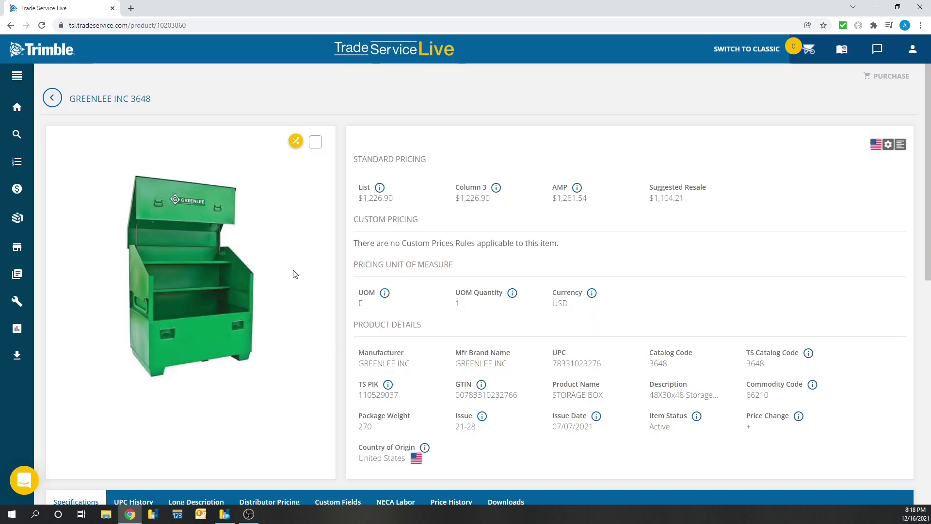
Show the Greenlee 3648 Distributor Pricing and select its $1,226.90 price
scroll(295, 270, "down", 5)
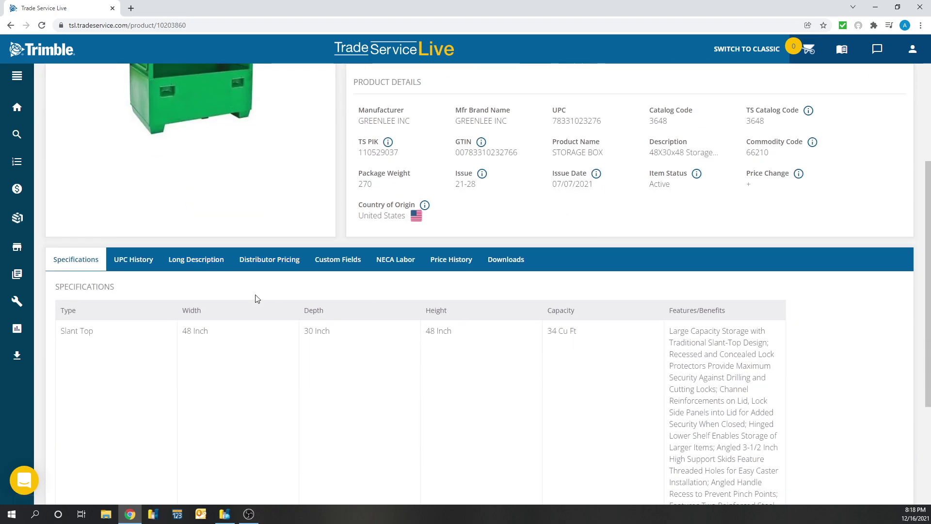
left_click(259, 267)
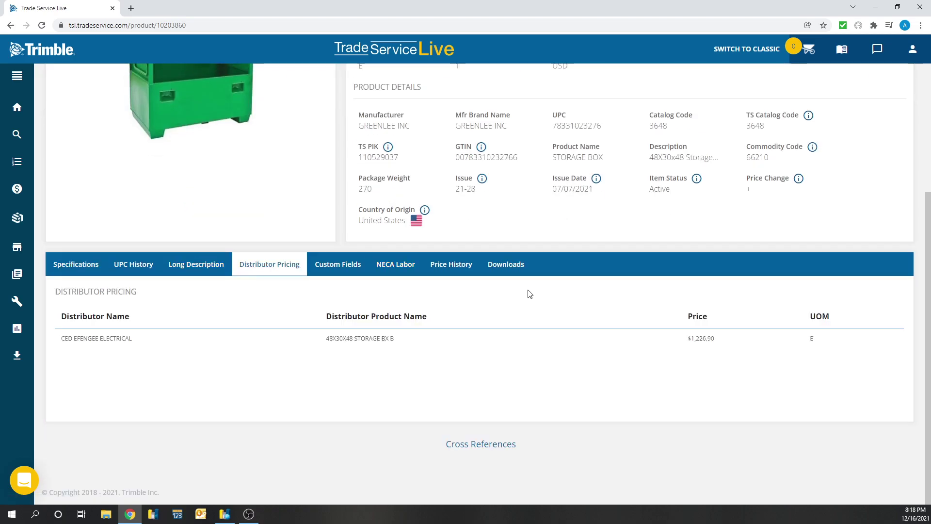
left_click_drag(688, 338, 722, 340)
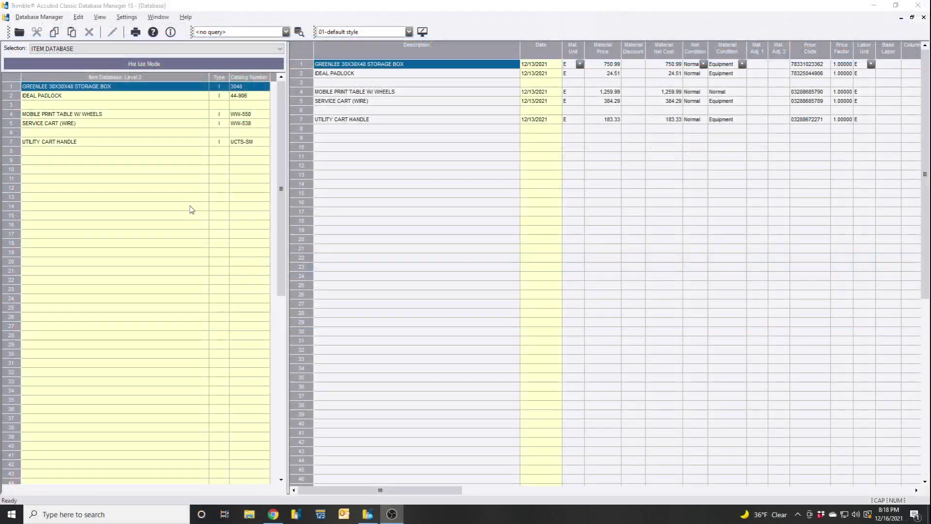
Go up to Level 1, open LADDERS, and start editing the 4FT twin stepladder description
double_click(188, 190)
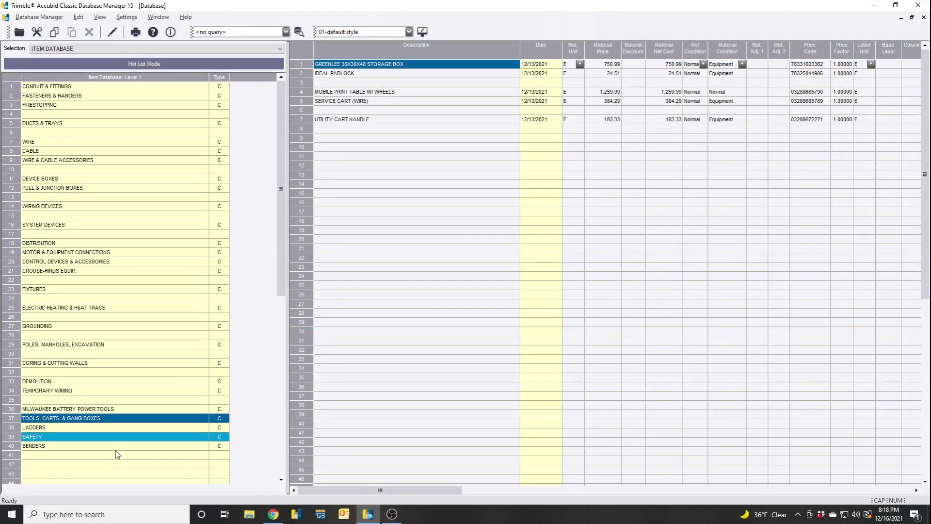
double_click(116, 427)
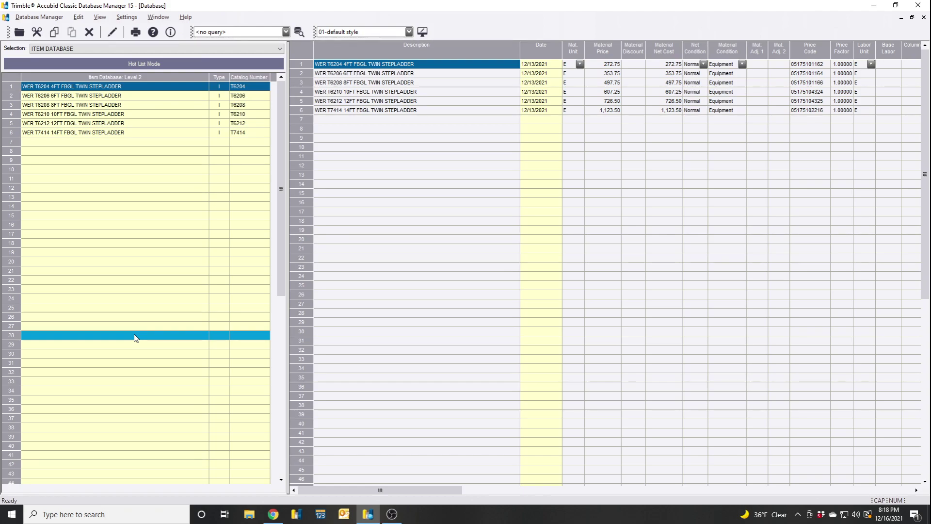
left_click(380, 184)
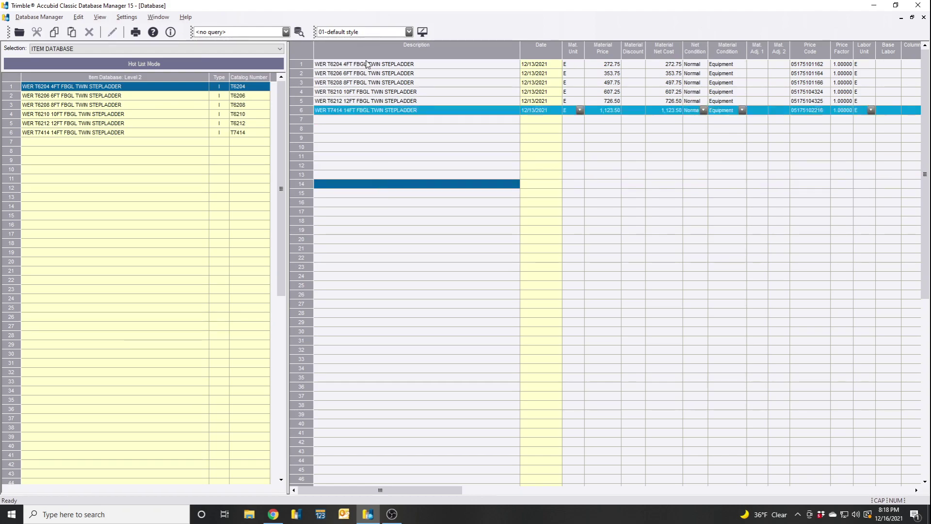
left_click(330, 68)
left_click(330, 67)
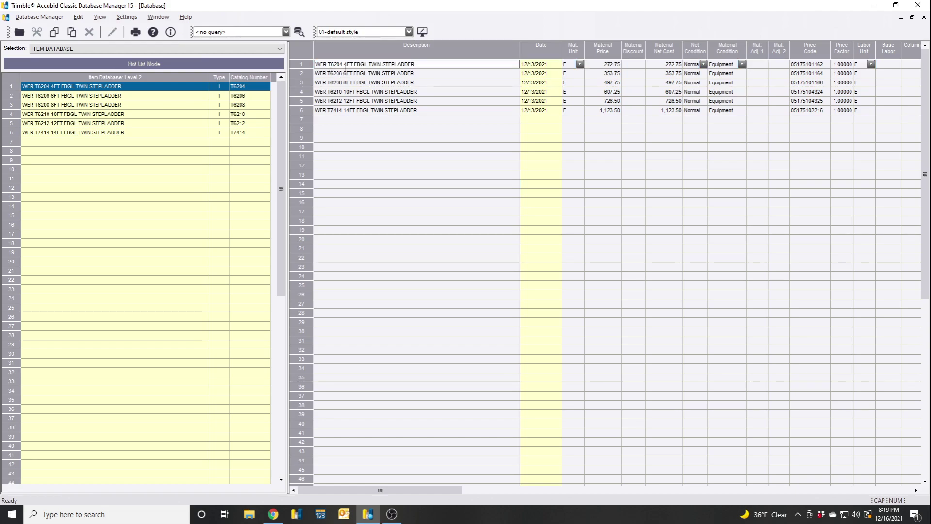
left_click(344, 66)
left_click(339, 65)
Select and copy 'WER T6' from the 4FT stepladder description
mouse_move(324, 64)
left_mouse_down()
mouse_move(341, 83)
mouse_move(343, 104)
mouse_move(334, 65)
mouse_move(320, 68)
mouse_move(333, 63)
left_mouse_up()
key("super")
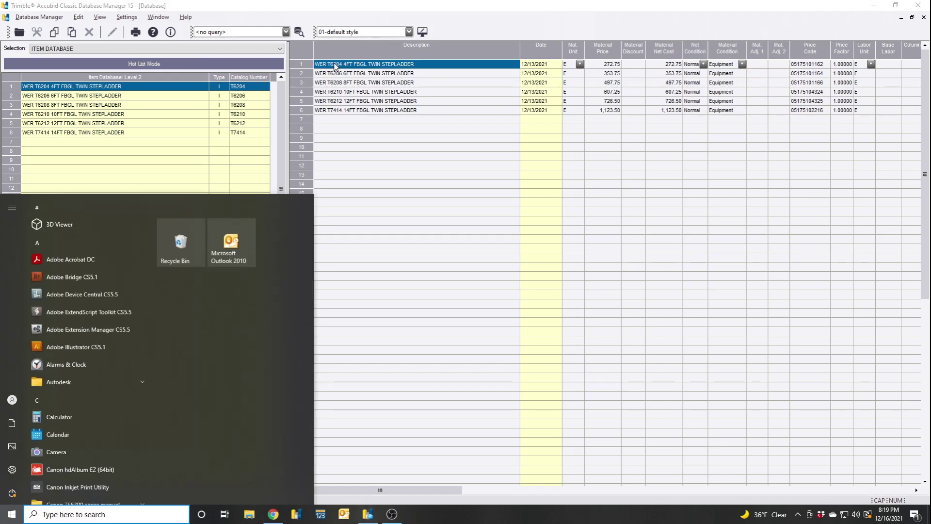
left_click(333, 82)
left_click(328, 65)
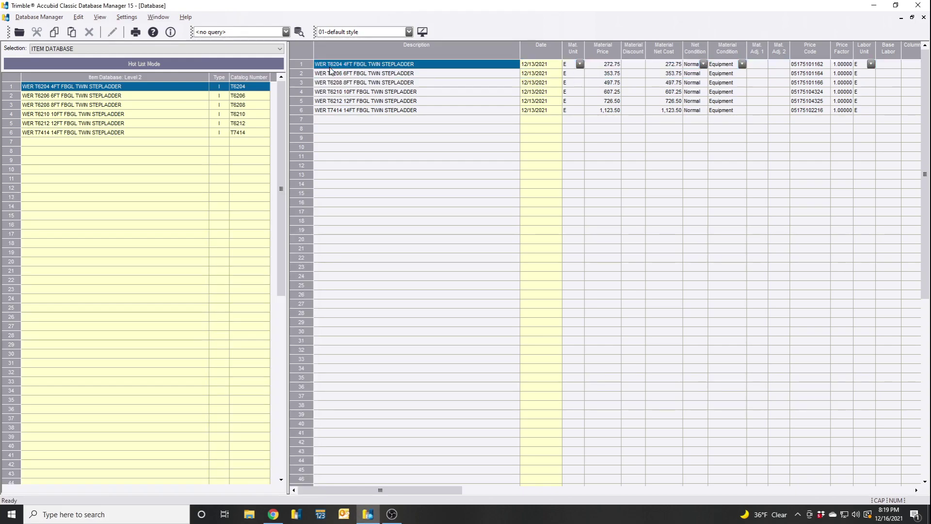
left_click(328, 64)
left_click_drag(333, 63, 313, 65)
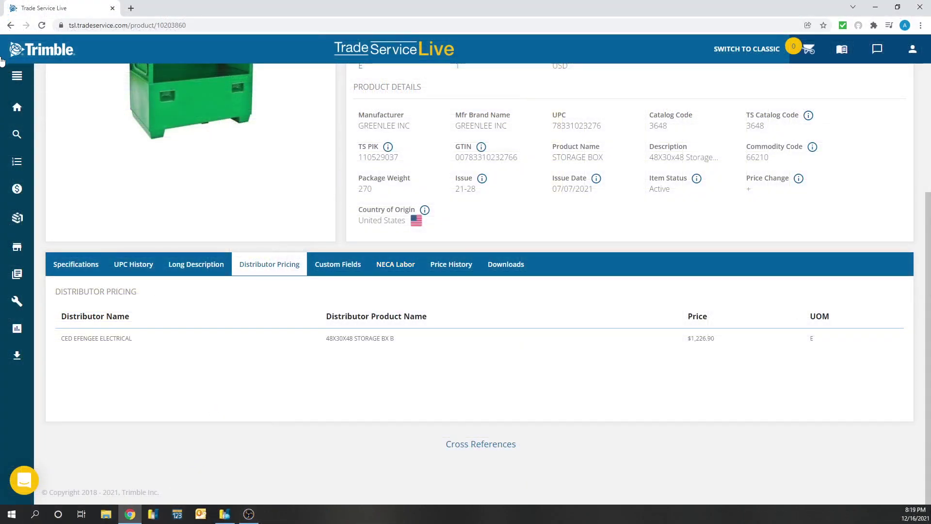
Search Trade Service Live for 'WER T6' and open the Werner PT6006 stepladder details
left_click(17, 134)
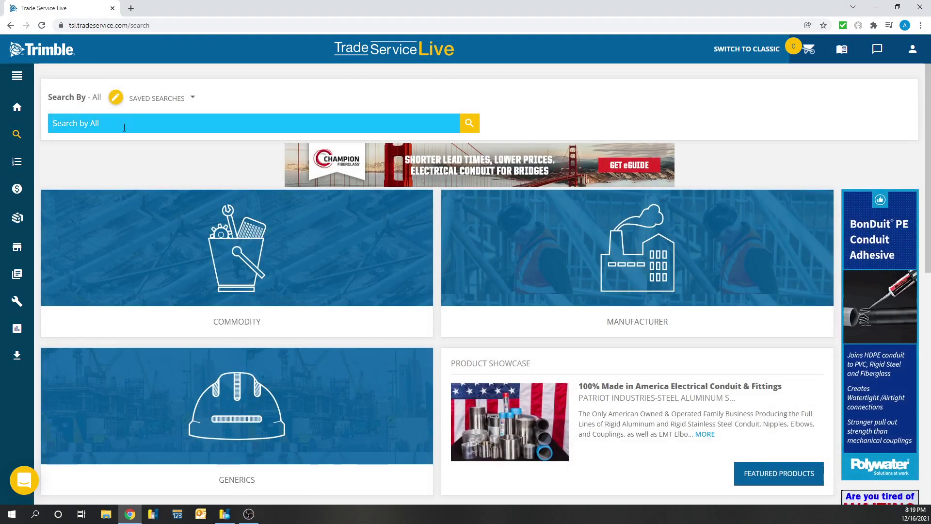
key("ctrl+v")
key("ctrl+v")
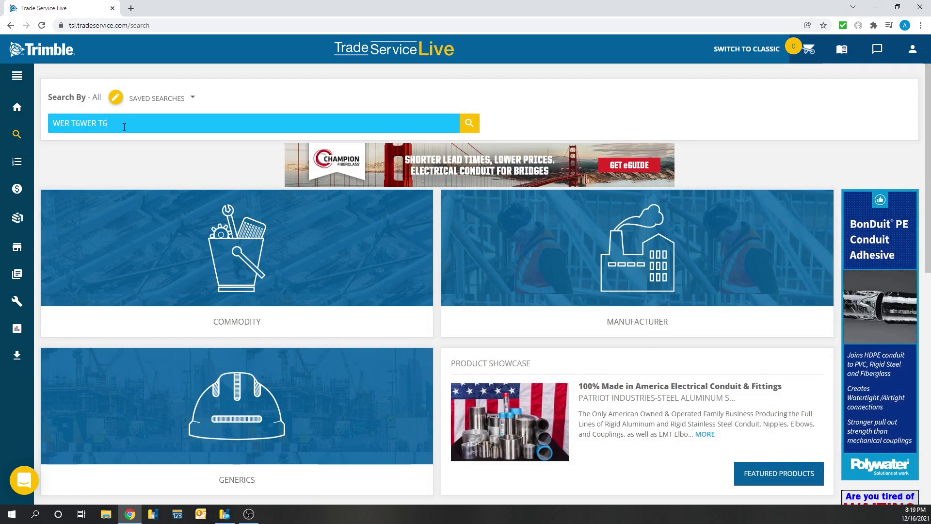
type("W")
key("BackSpace")
key("BackSpace")
key("BackSpace")
key("BackSpace")
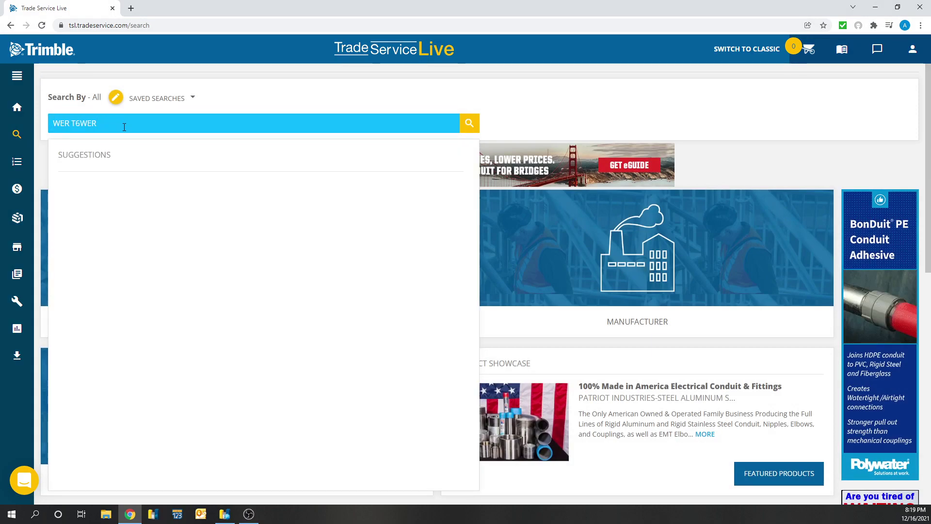
key("BackSpace")
key("Return")
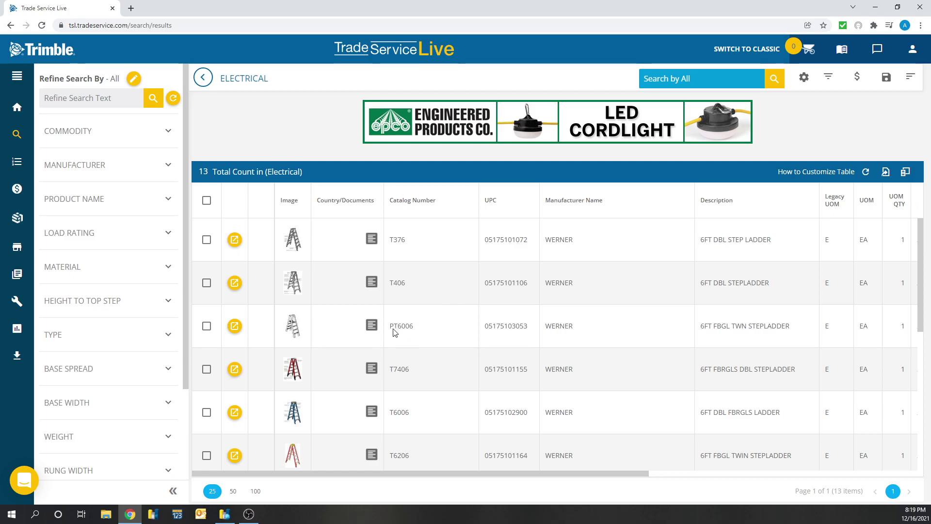
left_click_drag(391, 329, 425, 332)
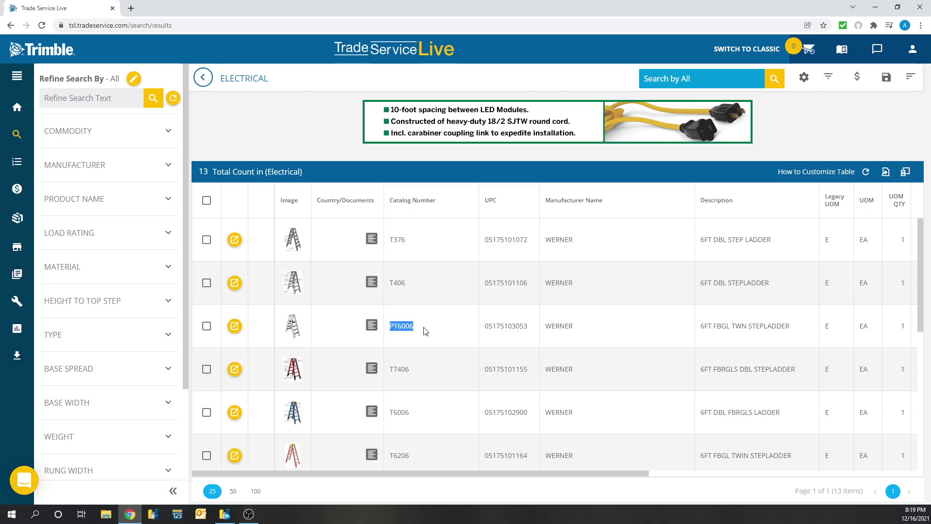
left_click(231, 329)
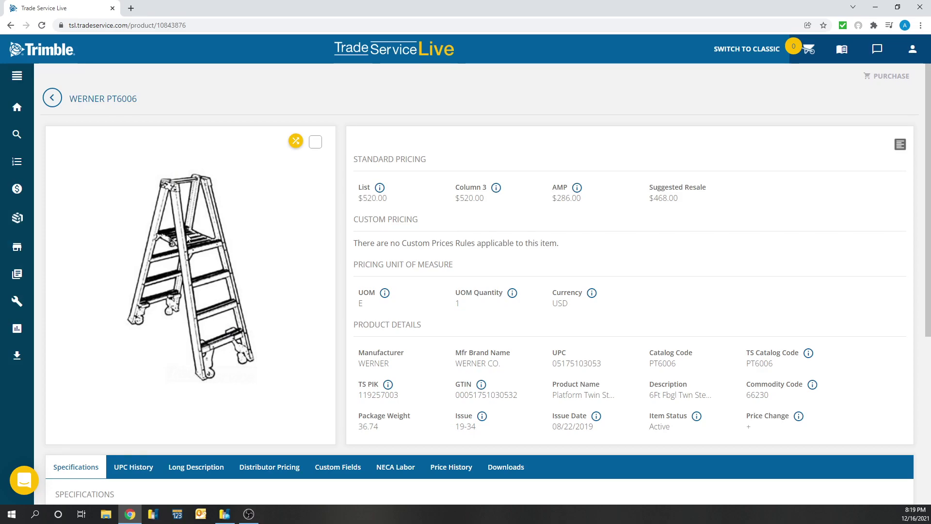
Check the PT6006 catalog number, then return to the 13-item Electrical stepladder results
double_click(110, 103)
left_click(202, 97)
scroll(364, 283, "down", 3)
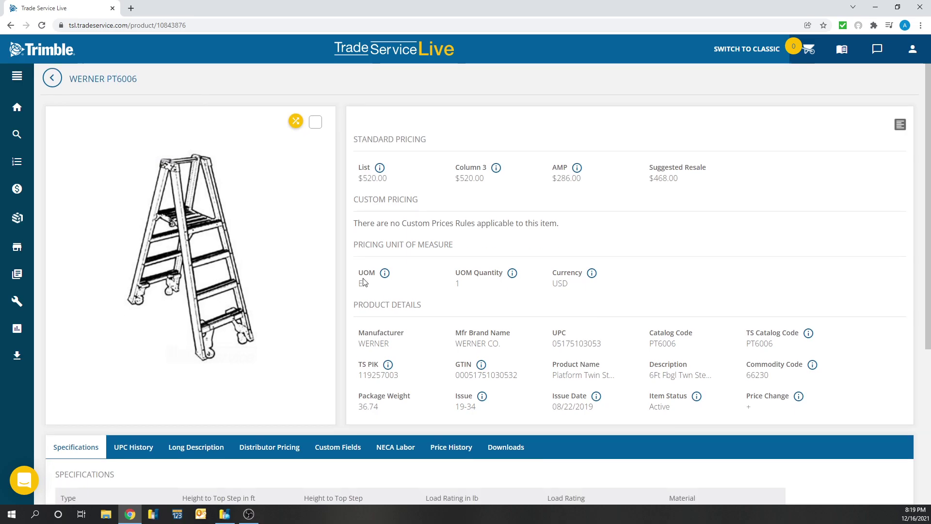
scroll(364, 282, "down", 2)
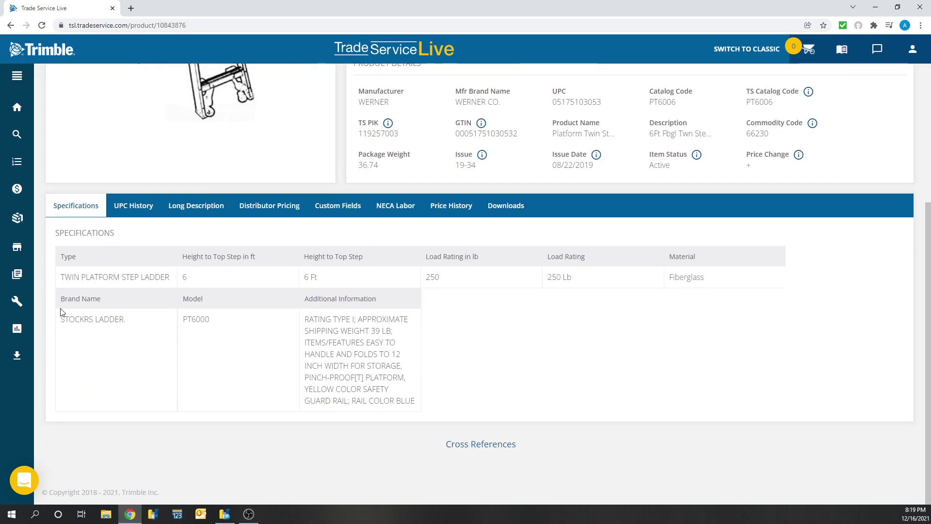
left_click_drag(71, 278, 174, 283)
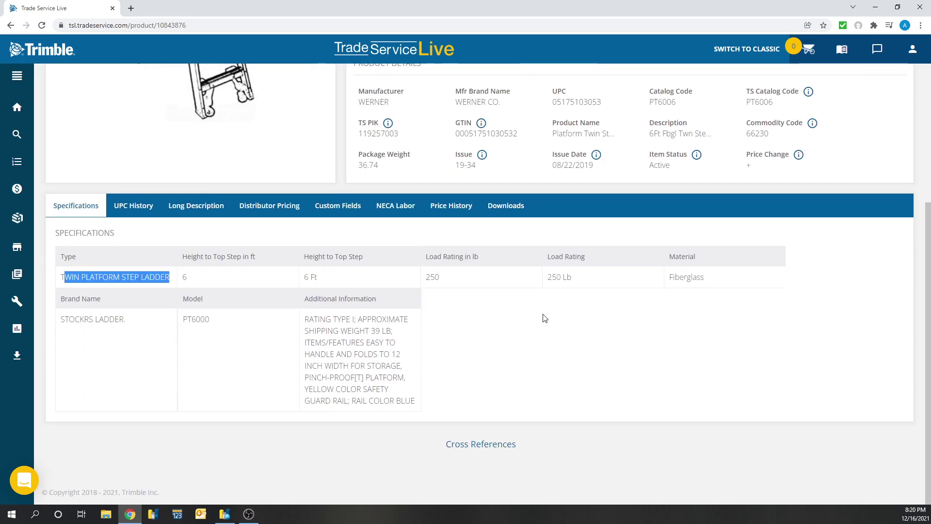
scroll(542, 332, "up", 3)
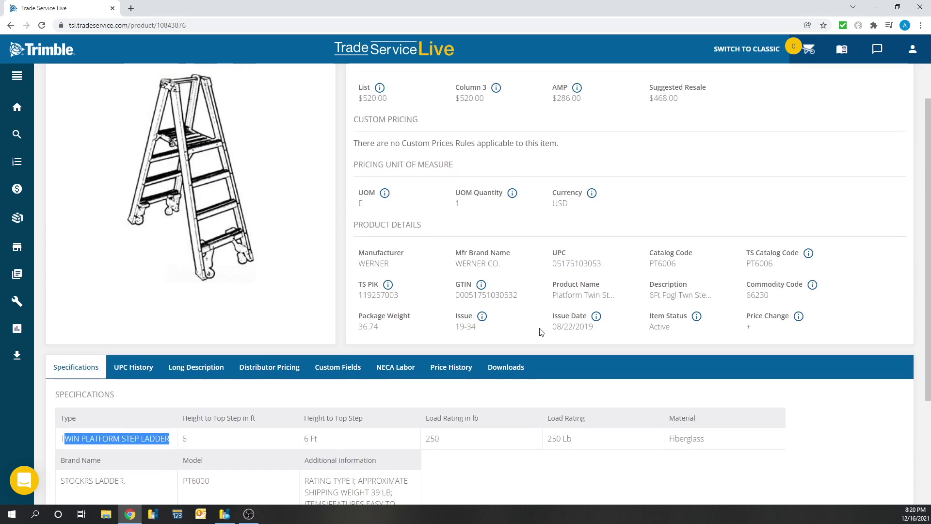
scroll(542, 332, "up", 2)
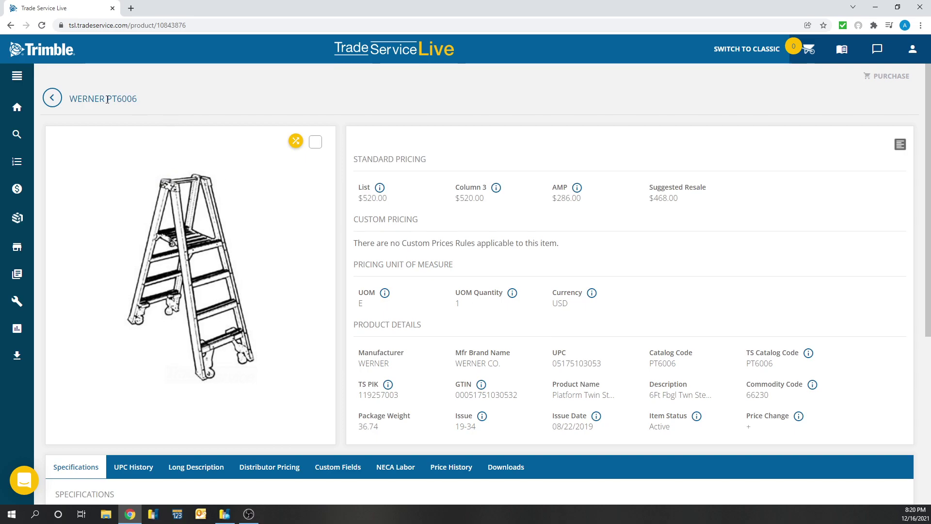
left_click_drag(107, 98, 139, 99)
left_click(200, 101)
left_click(52, 98)
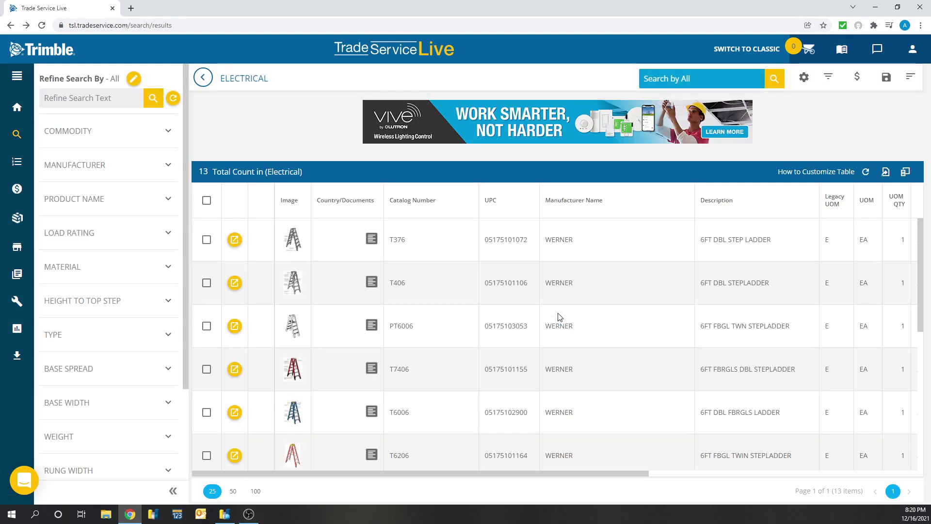
Check the Werner T376 6FT double step ladder row in the results
scroll(559, 316, "down", 2)
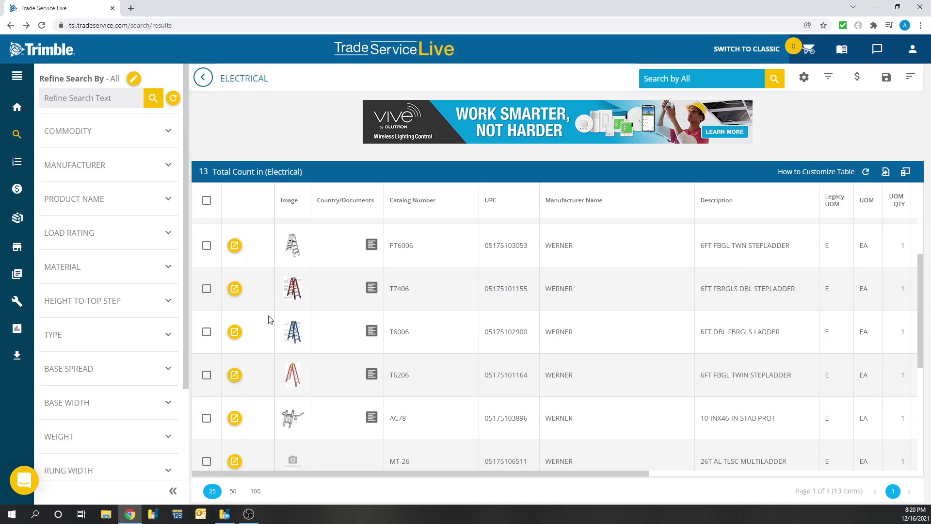
scroll(676, 380, "up", 2)
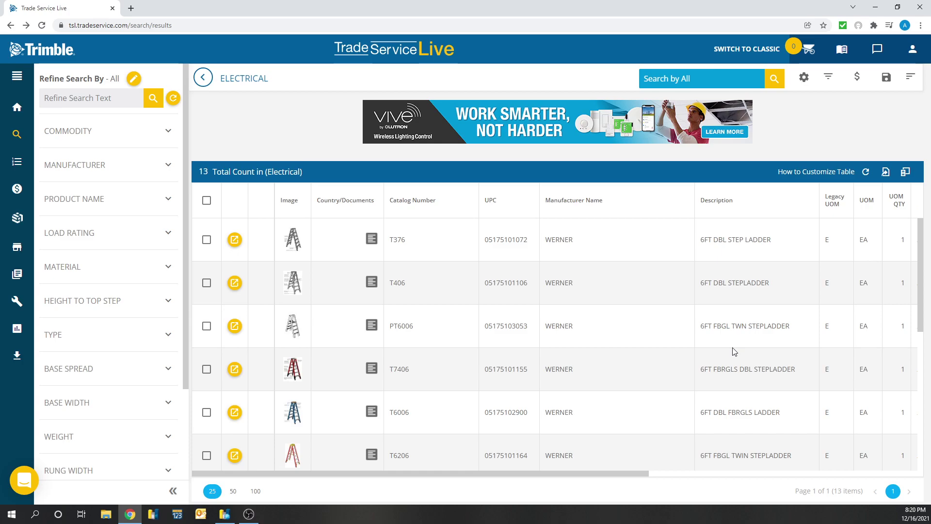
left_click(207, 241)
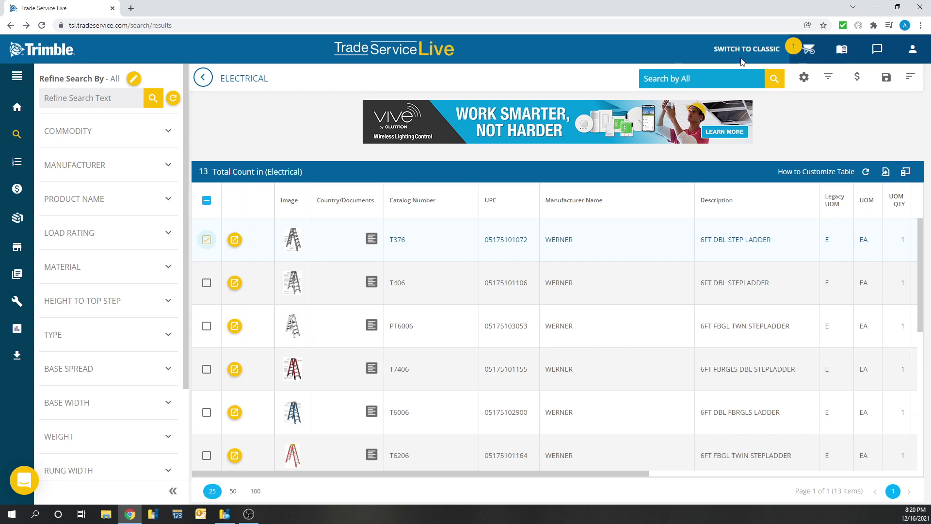
left_click(206, 242)
left_click(206, 244)
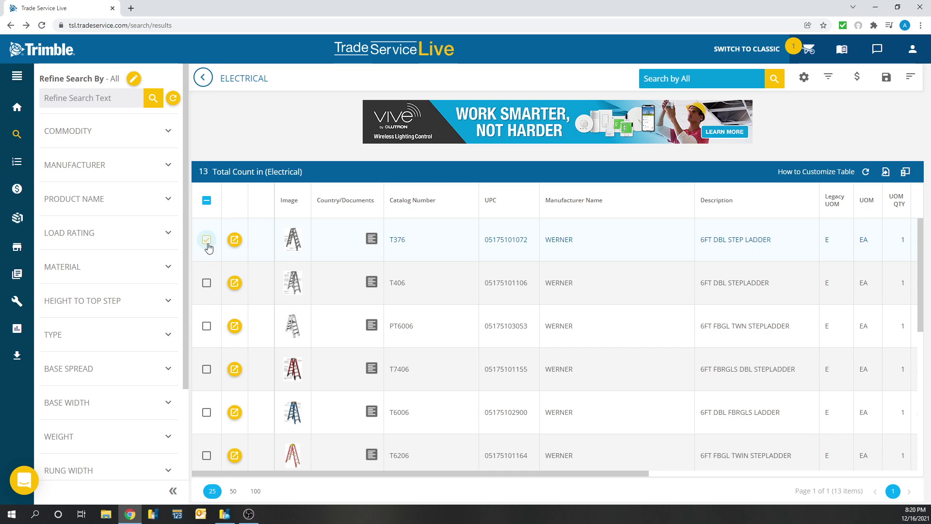
Send the T376 cart item to Link Export and open the downloaded file
left_click(807, 49)
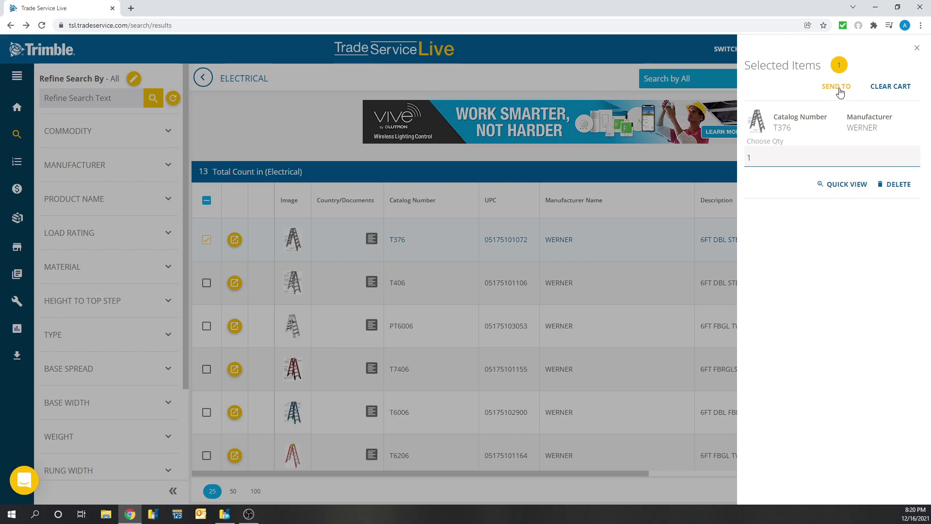
left_click(838, 89)
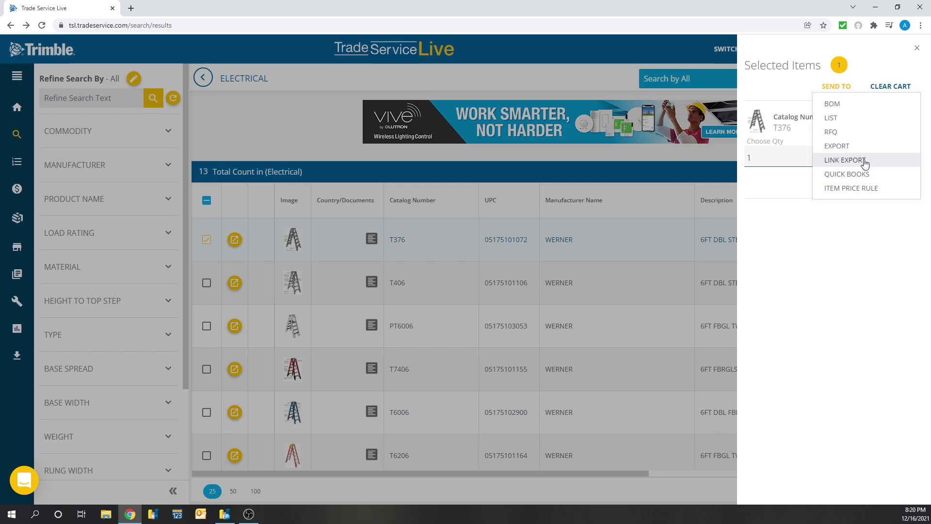
left_click(844, 160)
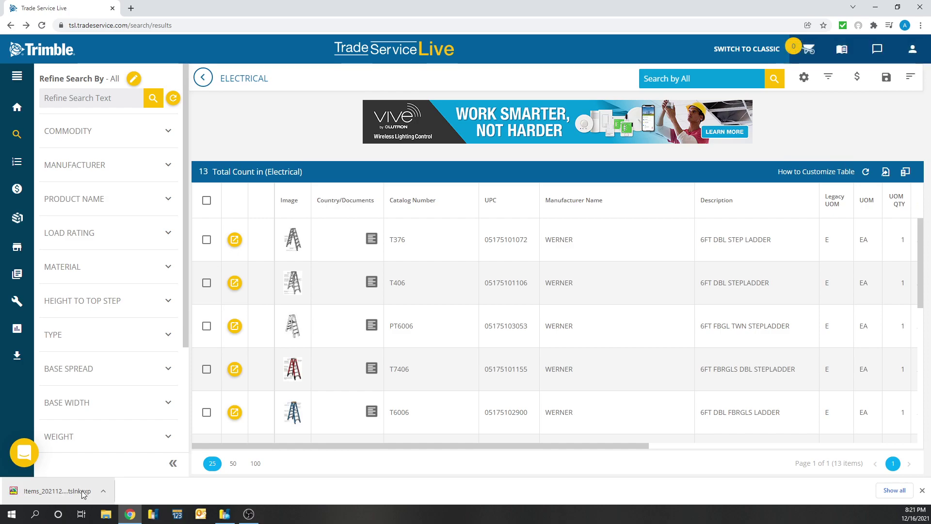
left_click(83, 495)
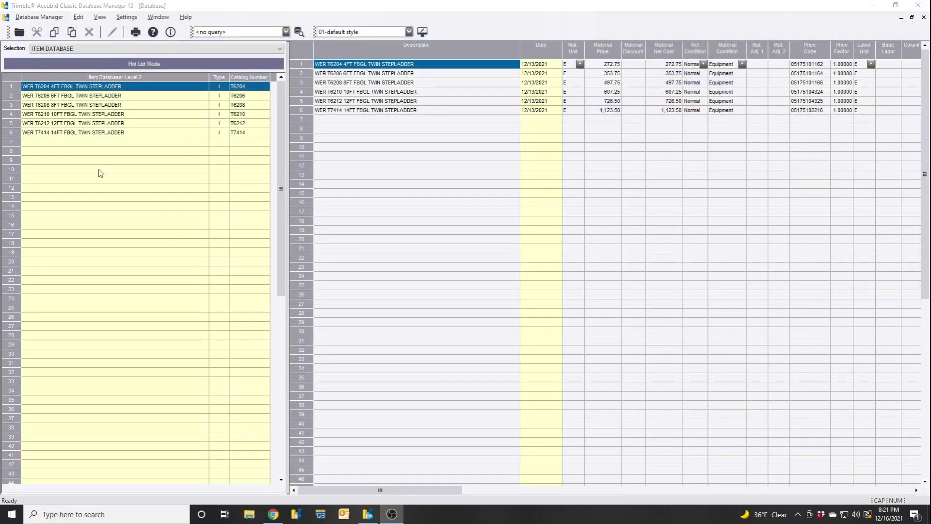
Paste the T376 step ladder into empty row 9 of the Ladders items and scroll its columns
left_click(96, 163)
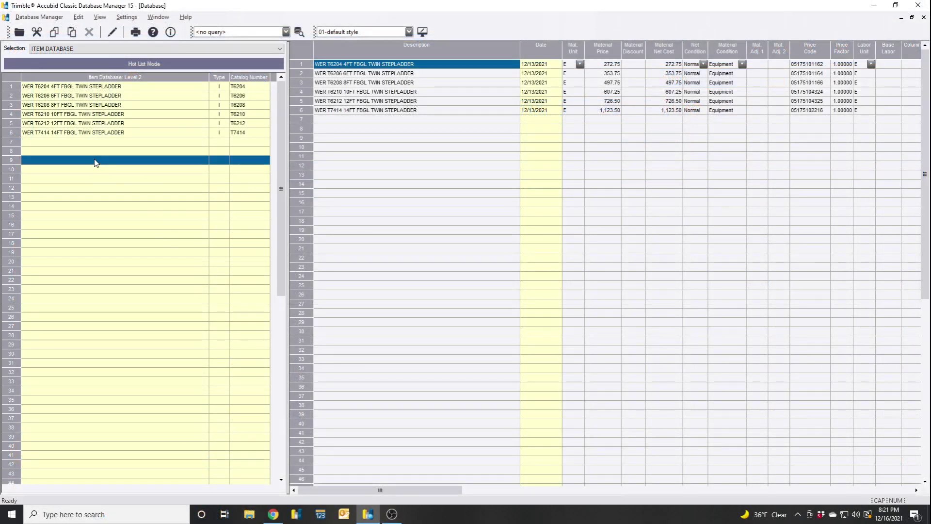
left_click(80, 20)
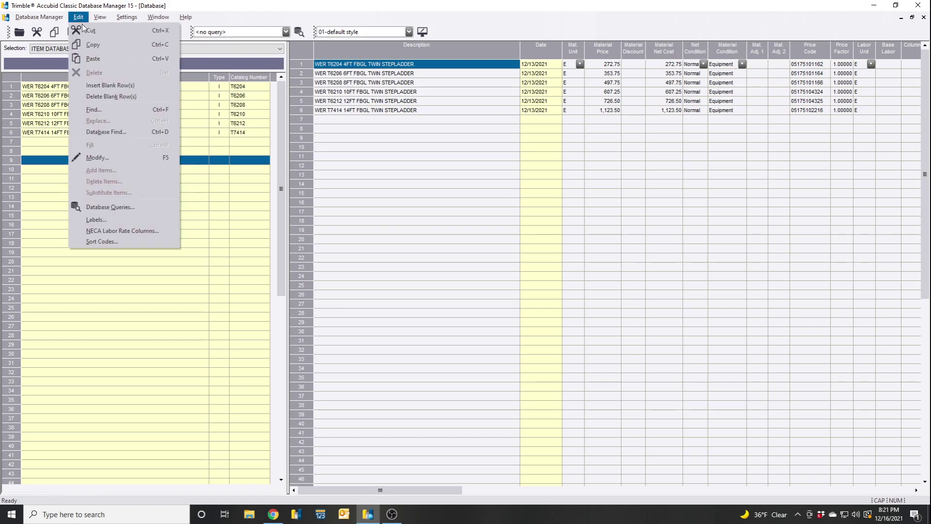
left_click(97, 62)
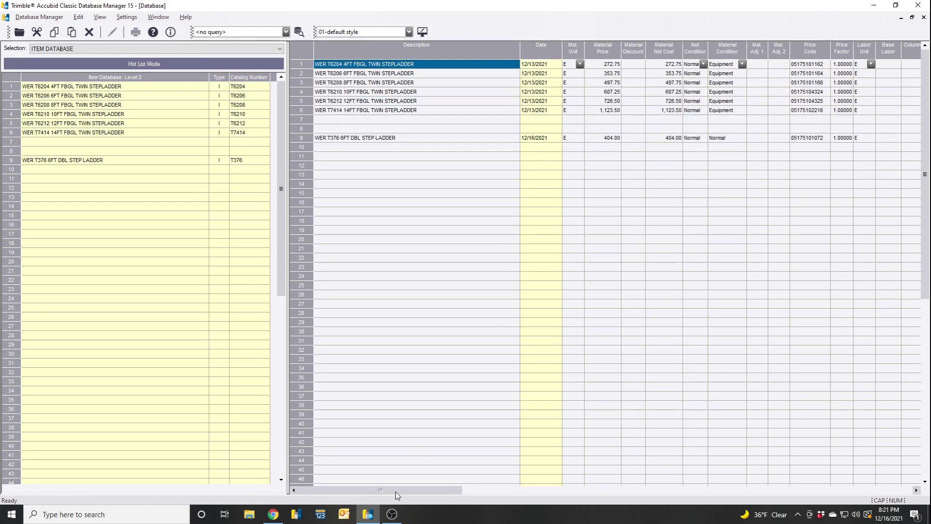
left_click_drag(394, 490, 814, 489)
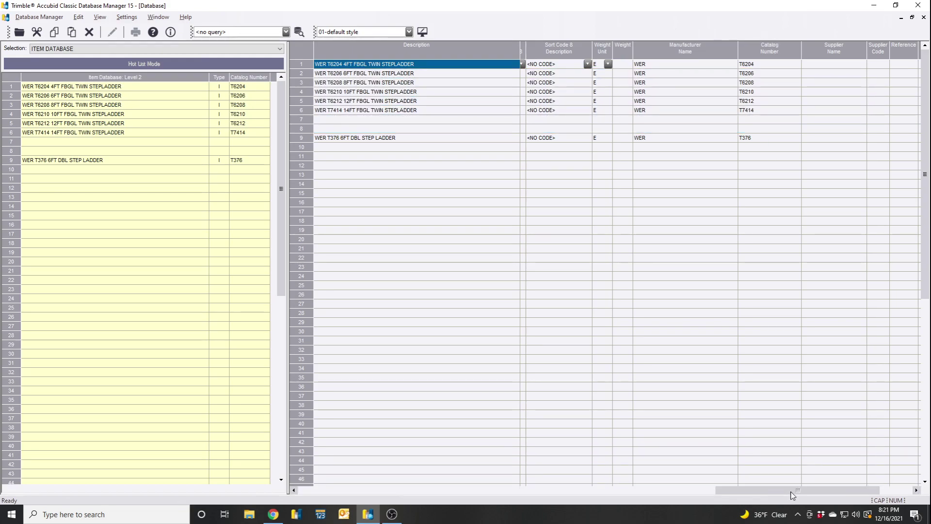
left_click_drag(790, 491, 368, 480)
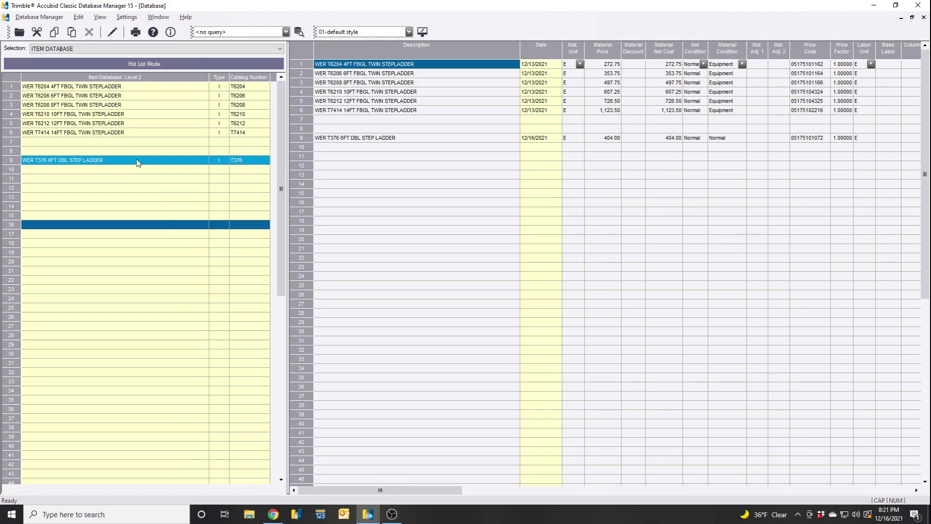
Delete the T376 step ladder, confirming with Yes, and open the Safety category's items
left_click(89, 32)
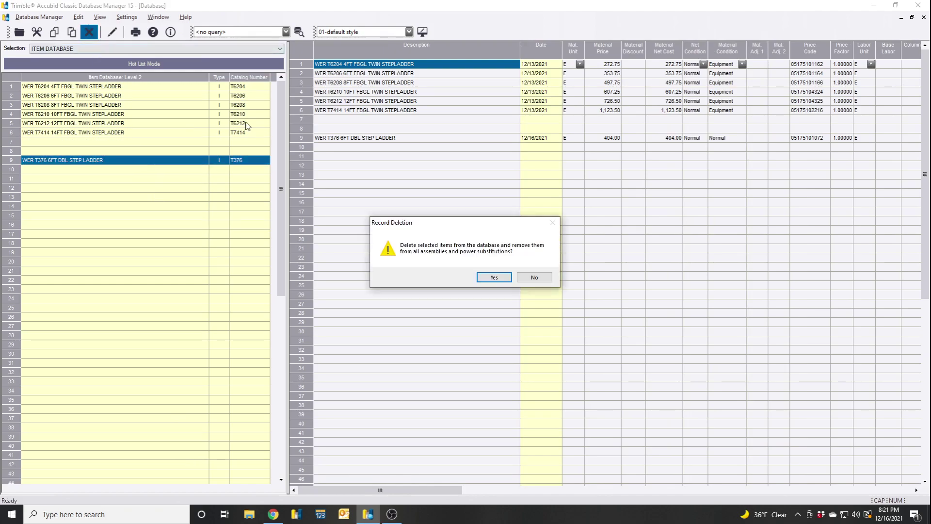
left_click(498, 280)
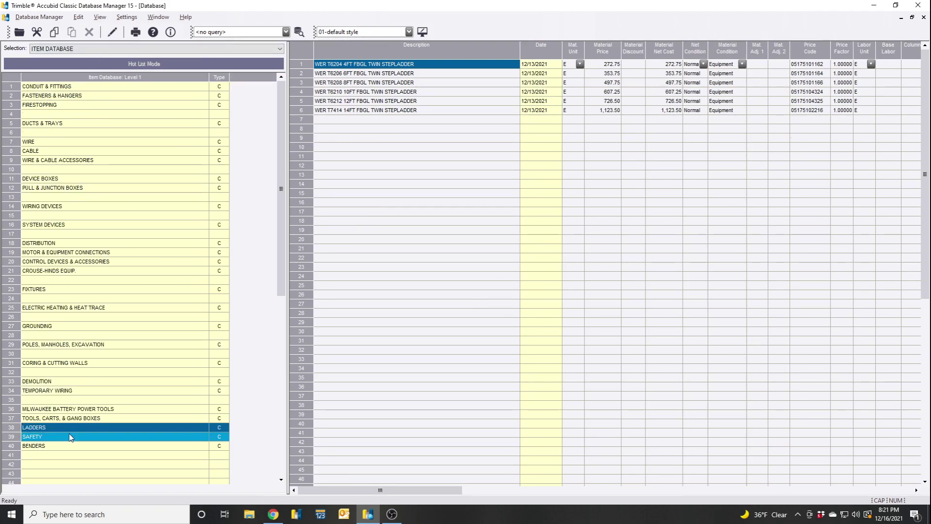
double_click(69, 436)
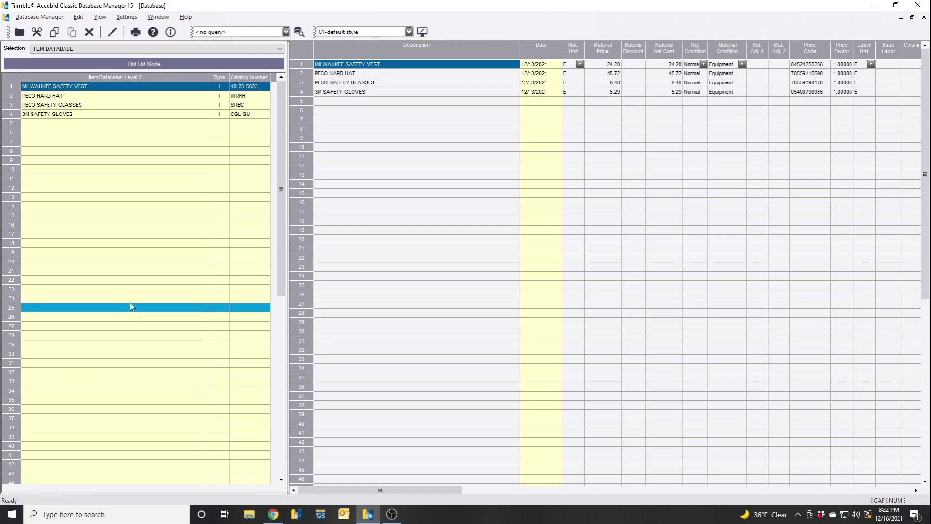
Open the Benders items, showing the 881CTE980 hydraulic bender at 28,009.86, and narrow the category pane
right_click(162, 221)
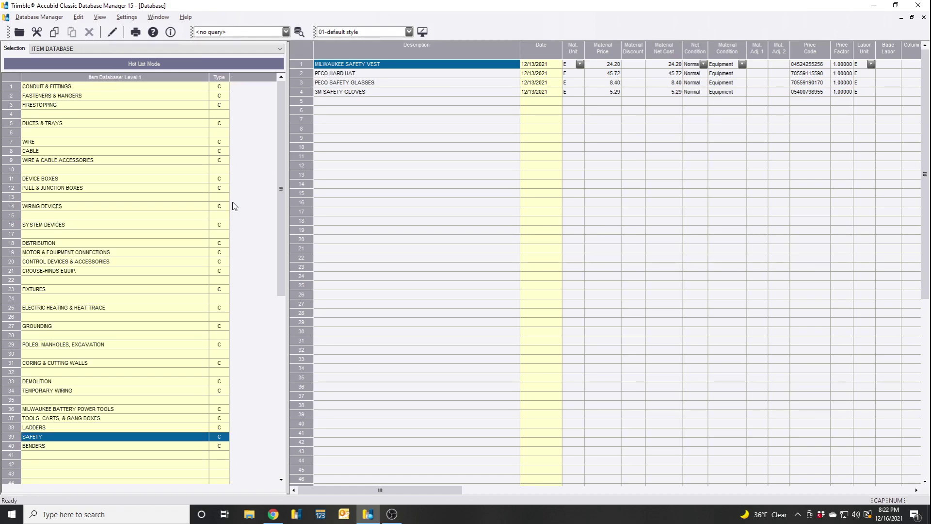
double_click(105, 449)
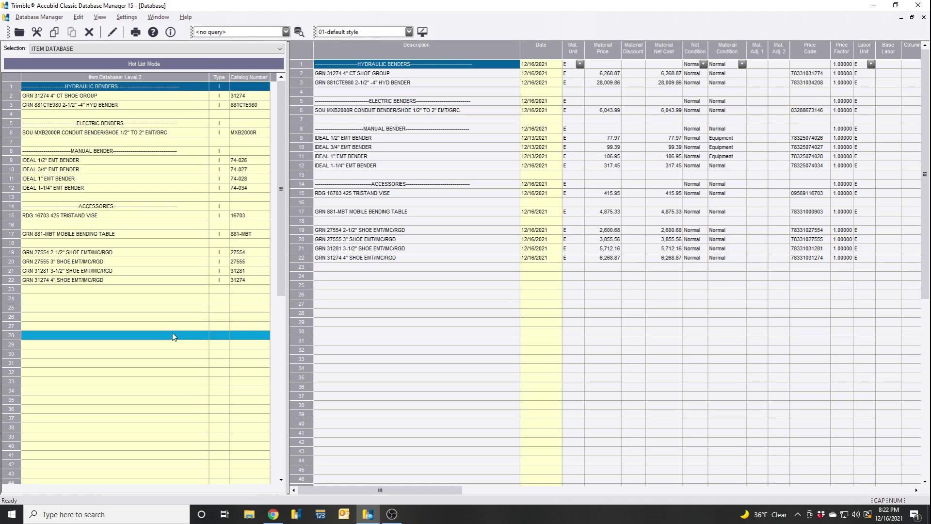
left_click(663, 43)
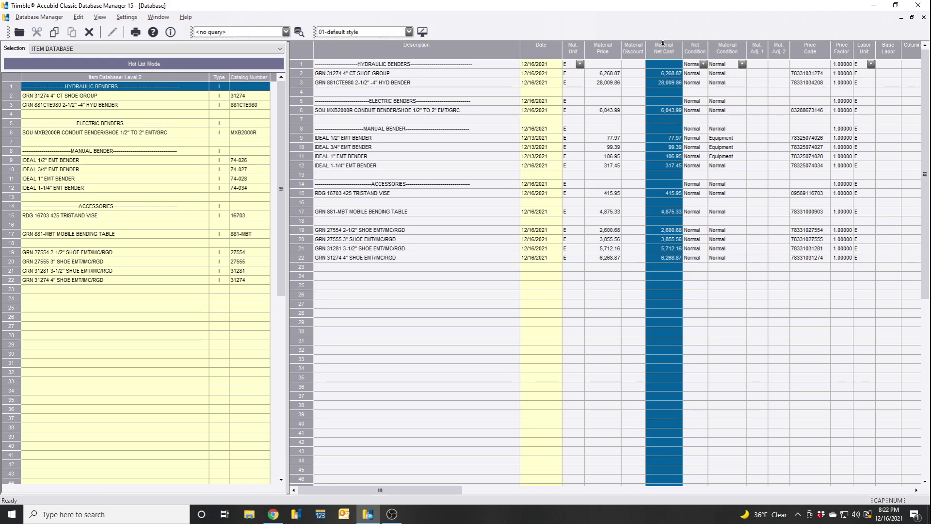
left_click(458, 278)
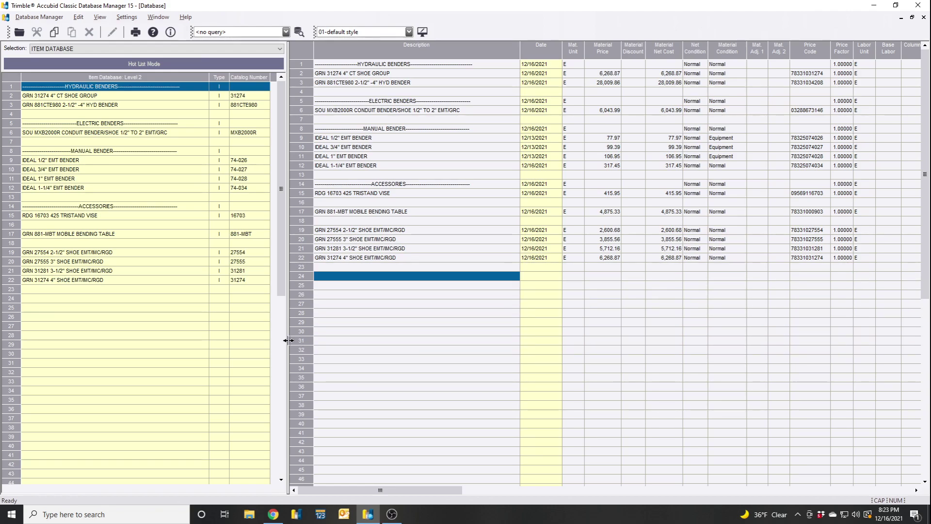
left_click_drag(288, 339, 280, 340)
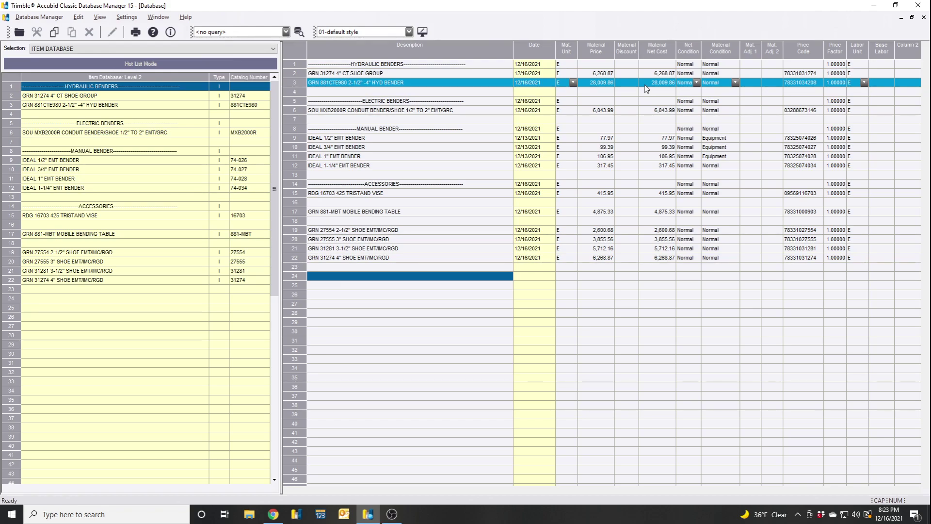
Copy row 3's hydraulic bender description and search Trade Service Live with it
left_click(426, 81)
left_click(426, 81)
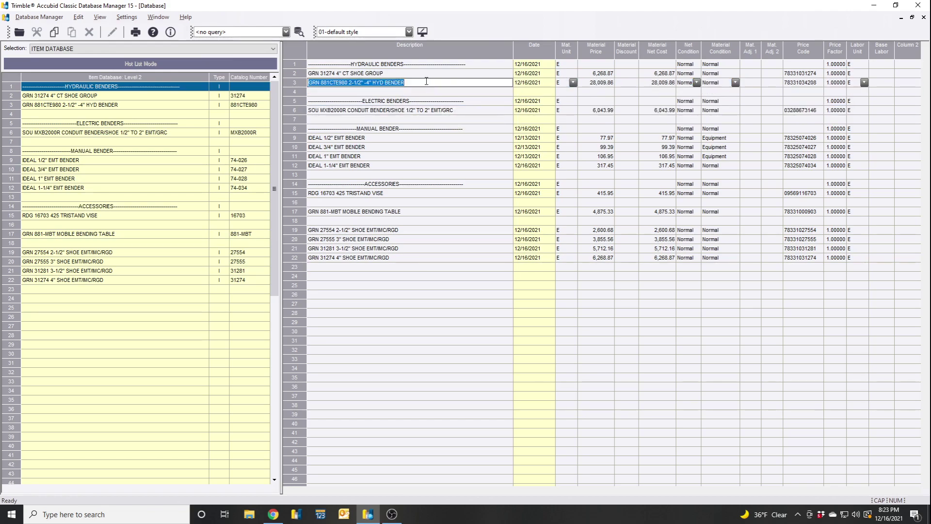
left_click(413, 83)
left_click_drag(413, 84, 294, 91)
key("ctrl+c")
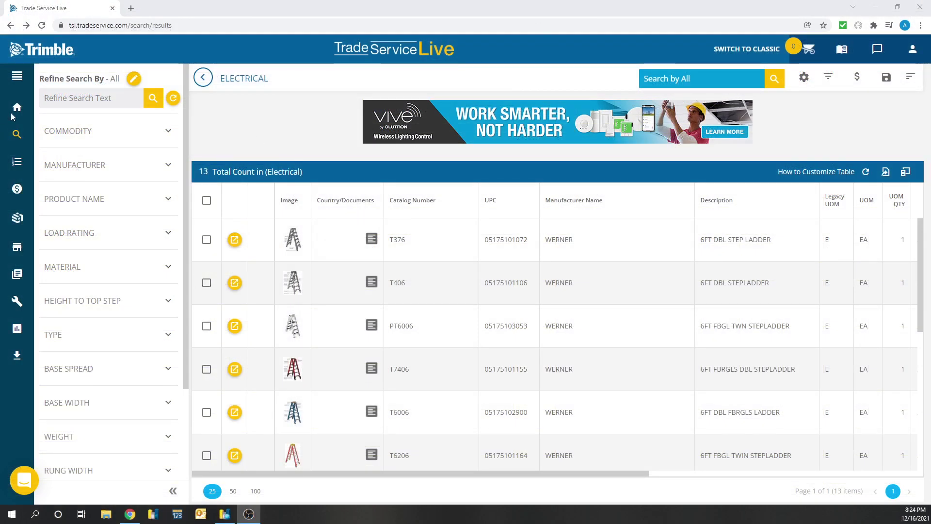
left_click(17, 133)
left_click(124, 138)
key("ctrl+v")
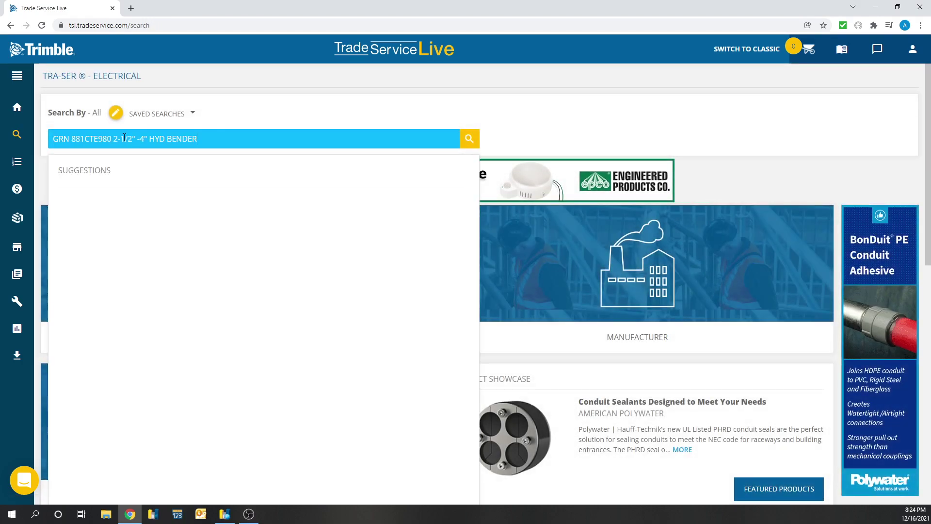
key("Return")
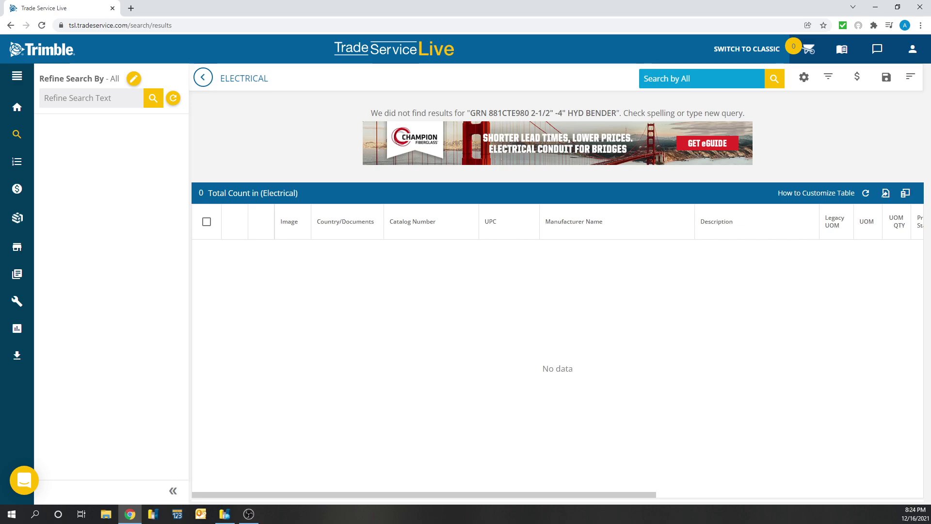
Re-run the Trade Service Live search to list the two Greenlee 881CTE980 hydraulic benders
key("alt+Tab")
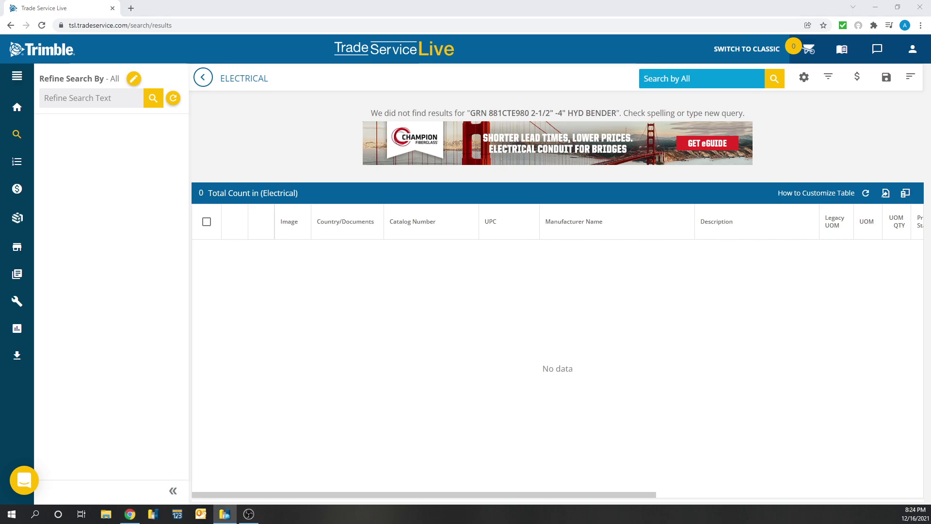
key("alt+Tab")
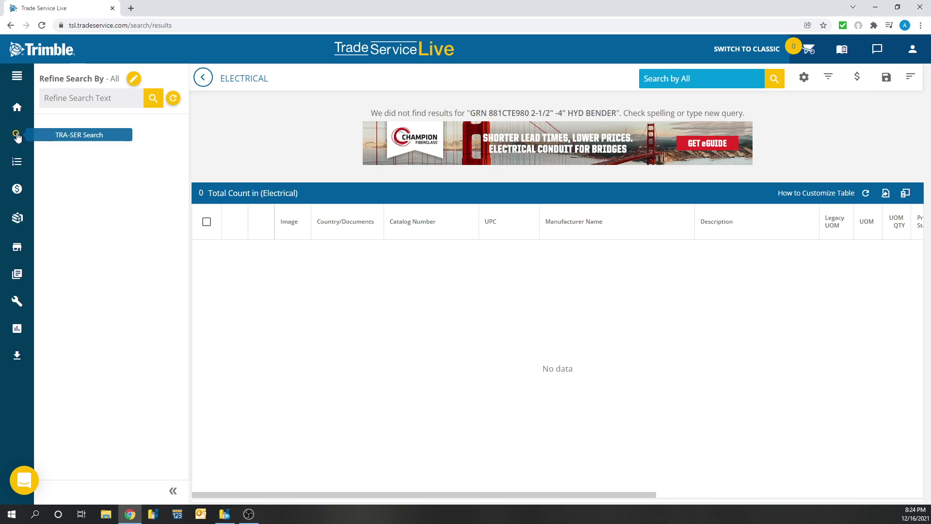
left_click(17, 134)
type("GREENLEE 881CTE980")
key("Return")
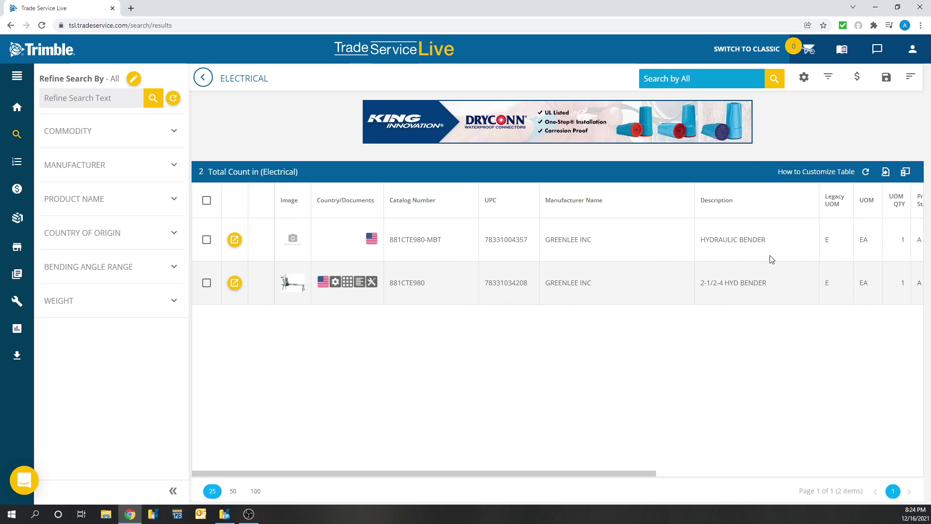
Open the 881CTE980 2-1/2-4 hydraulic bender's details and check its $28,009.86 distributor price
left_click(235, 284)
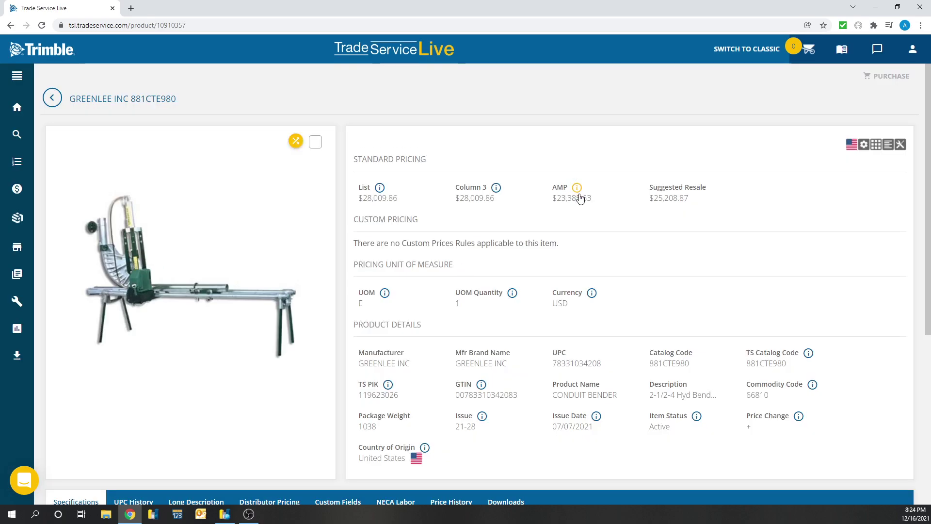
scroll(551, 204, "down", 5)
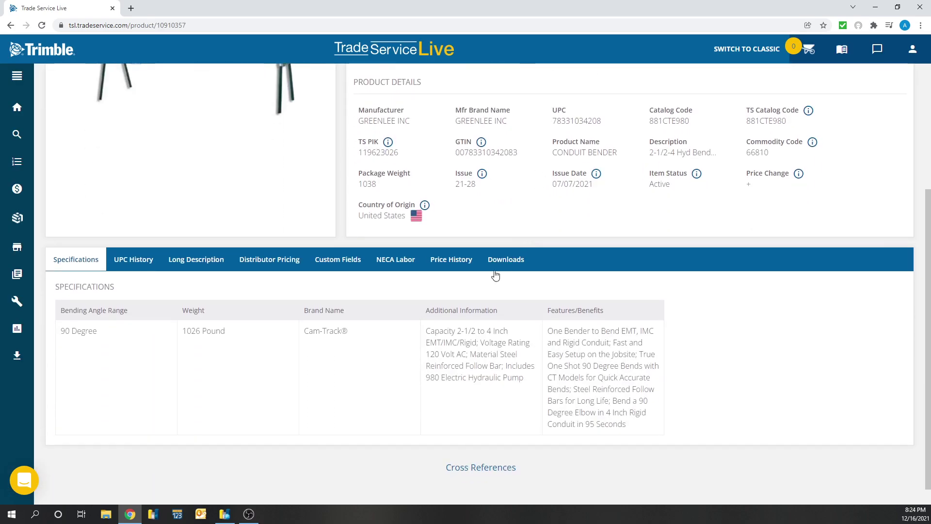
left_click(262, 263)
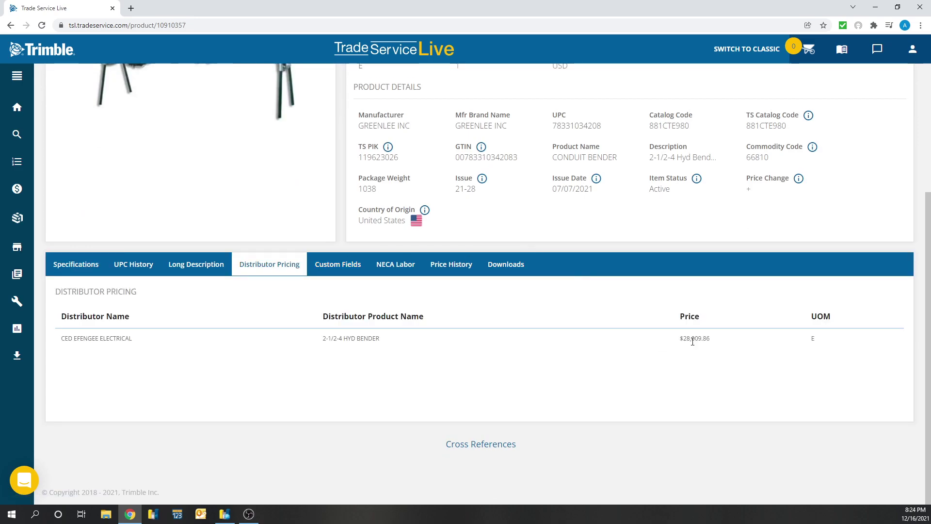
left_click_drag(681, 340, 704, 339)
scroll(312, 264, "up", 5)
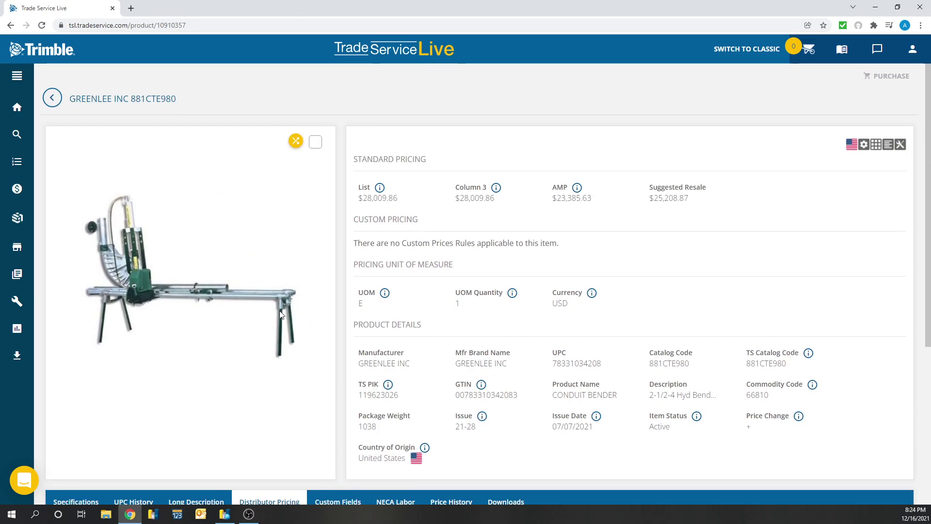
scroll(543, 298, "down", 5)
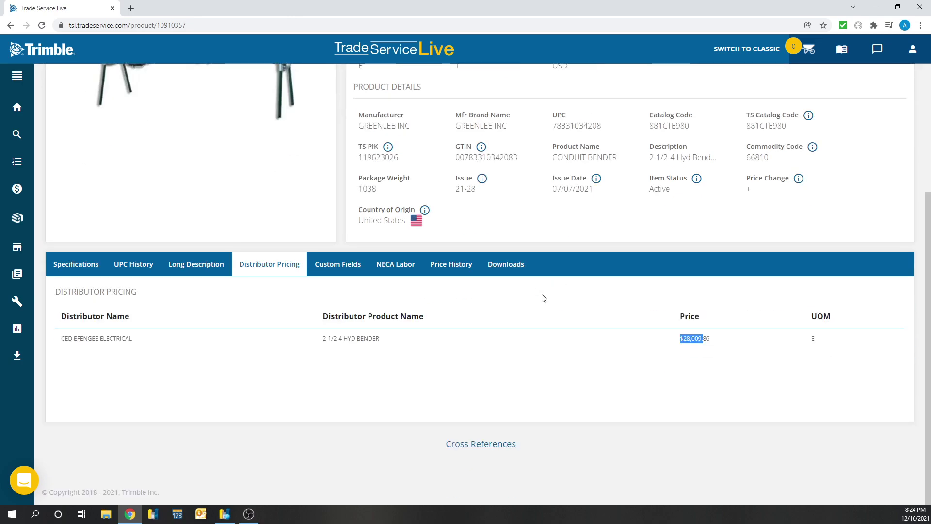
Review the hydraulic bender's Specifications tab
left_click(68, 264)
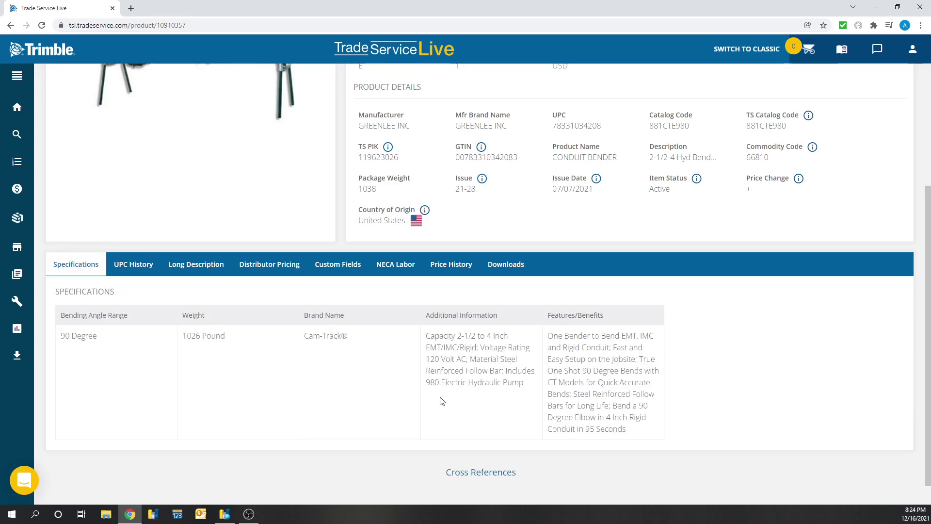
scroll(441, 401, "up", 5)
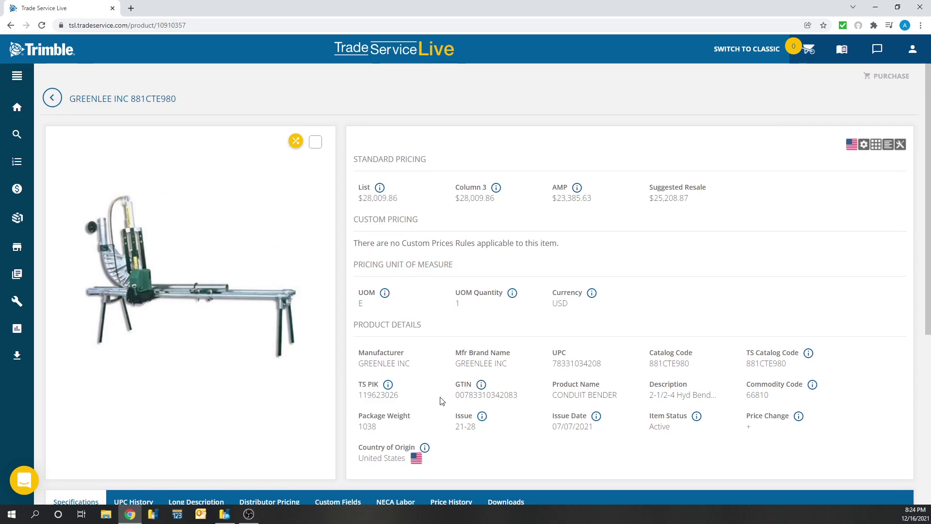
scroll(461, 392, "down", 5)
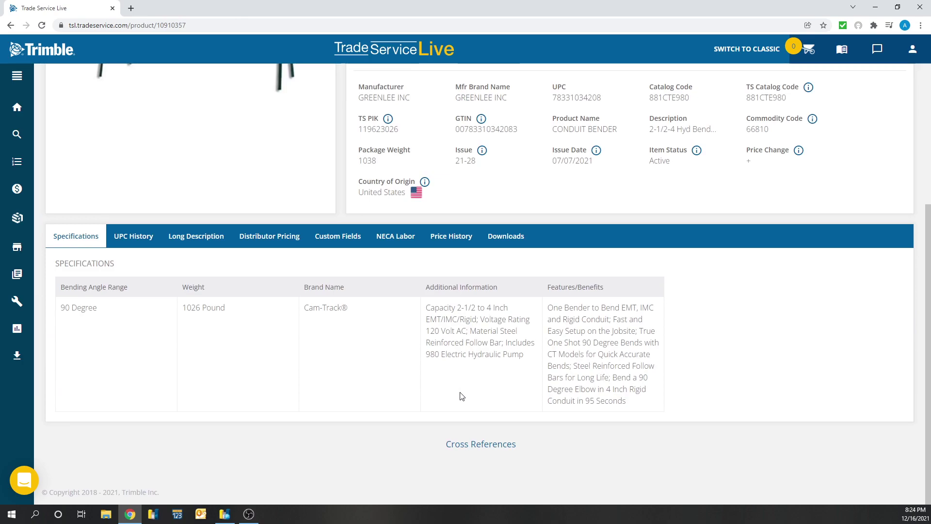
scroll(529, 385, "up", 5)
scroll(578, 376, "up", 1)
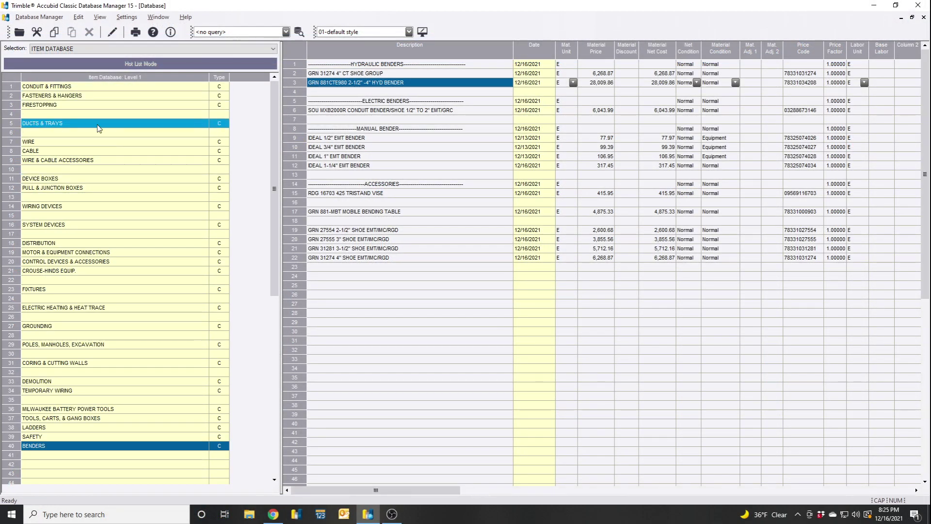
Open DUCTS & TRAYS > WIRE BASKET TRAY (LEGRAND) > STRAIGHT SECTIONS - 2"D items
double_click(99, 124)
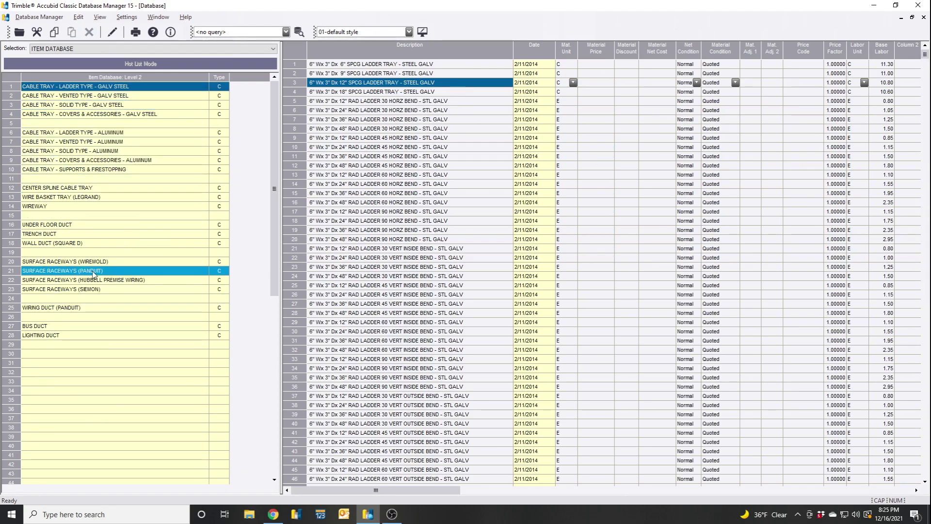
left_click(80, 204)
double_click(80, 197)
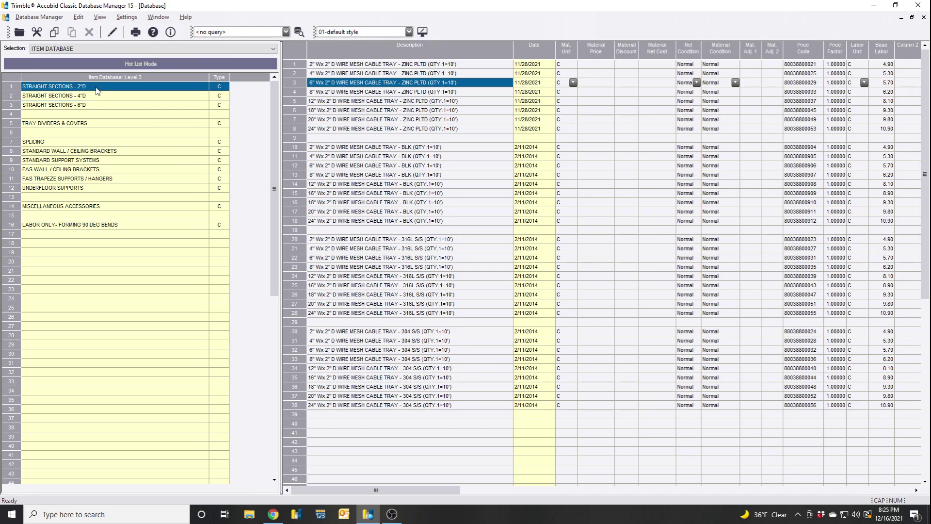
double_click(97, 88)
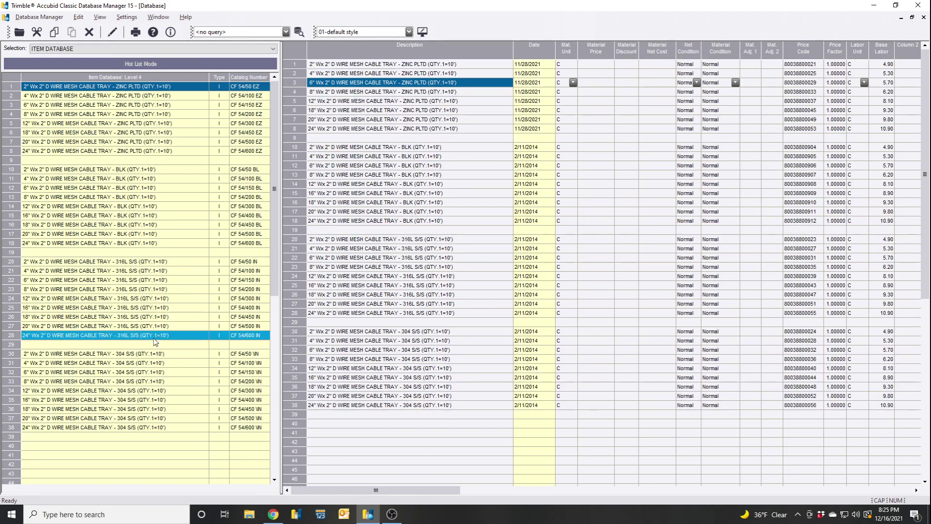
Go back up a level and select the zinc-plated tray's Price Code
double_click(164, 311)
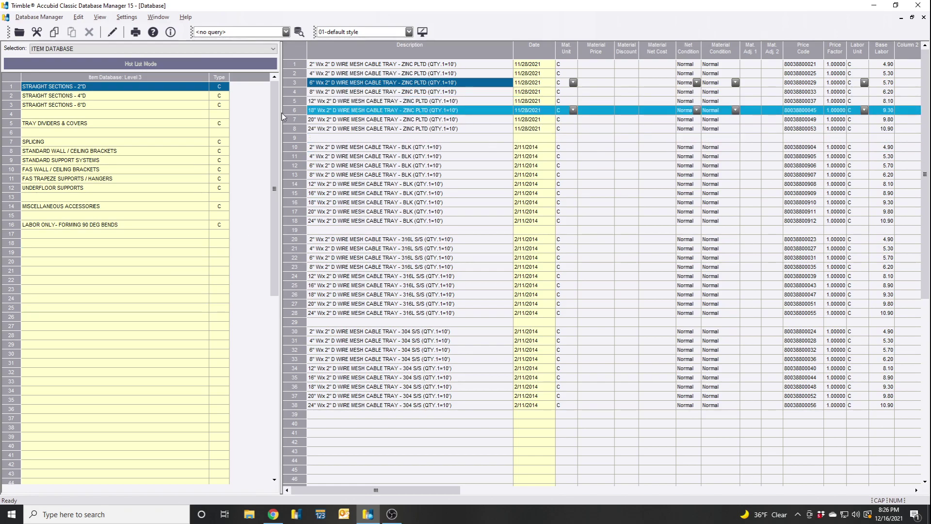
left_click(799, 65)
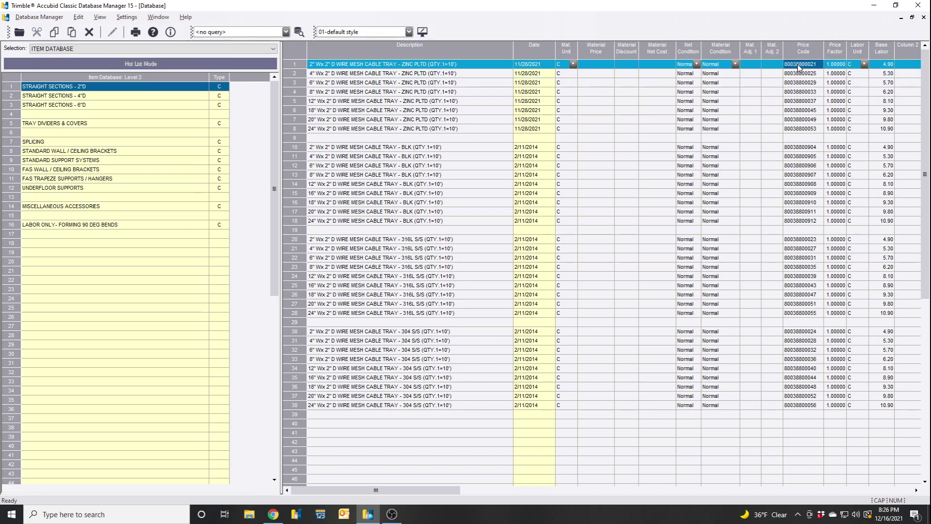
left_click(417, 129)
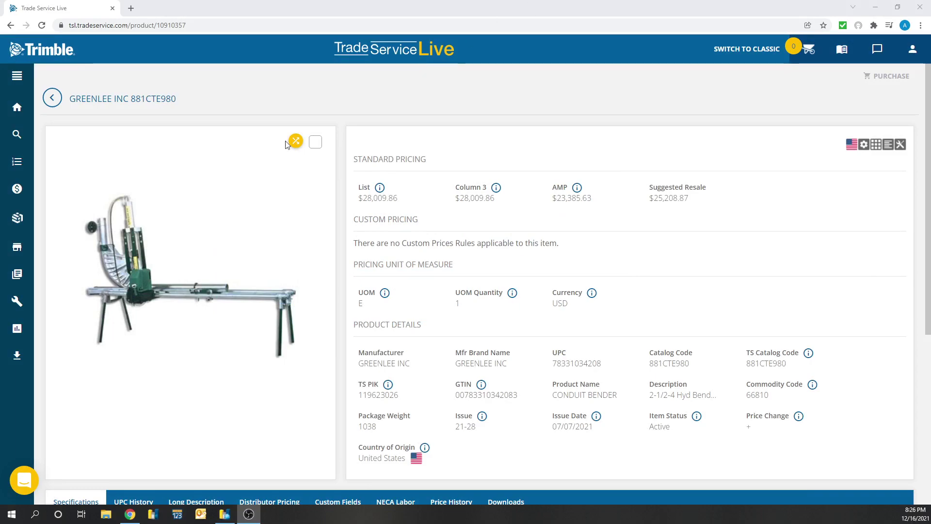
left_click(17, 135)
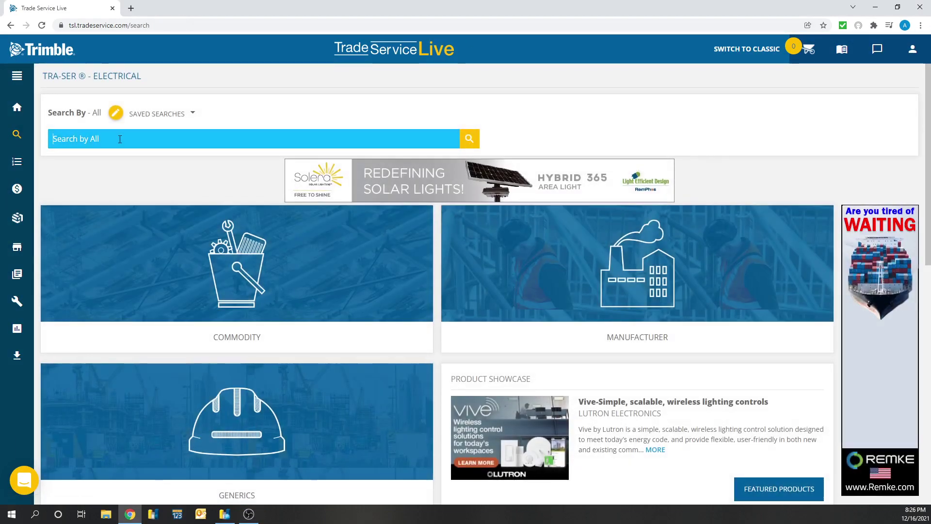
left_click(120, 139)
key("ctrl+v")
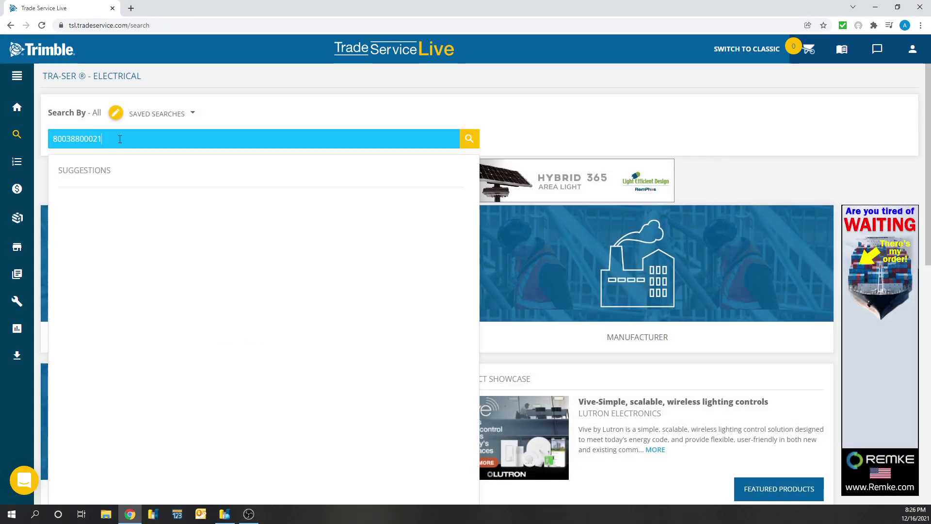
key("Return")
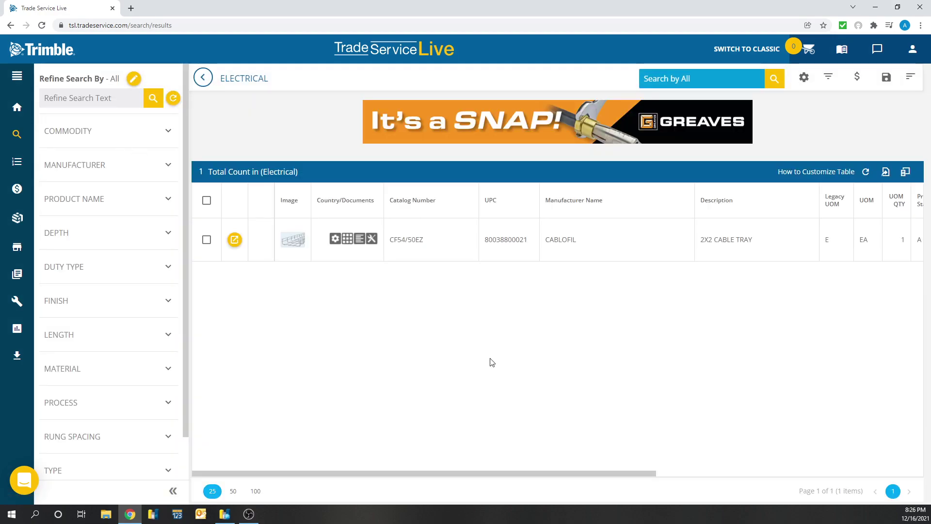
left_click(235, 240)
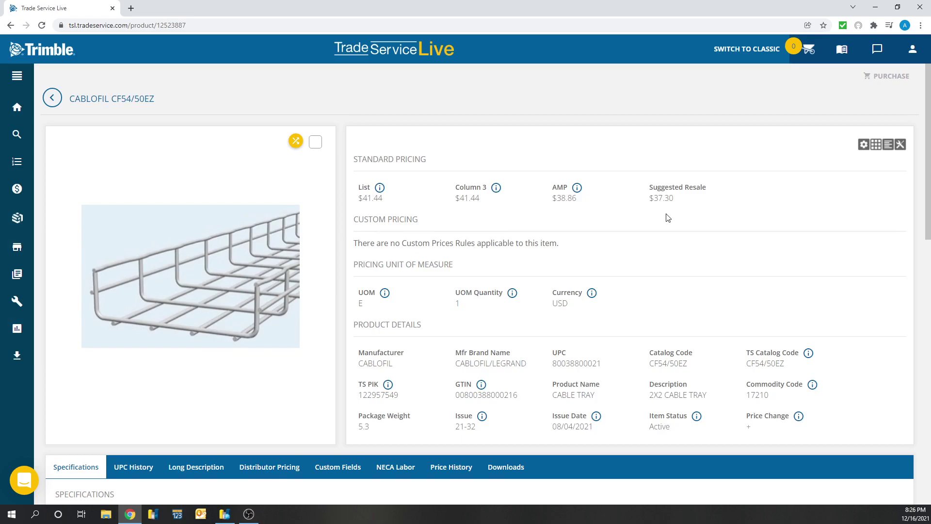
Check the tray's specifications: 10 Ft length, 2 Inch width, 2 Inch depth
scroll(665, 217, "down", 5)
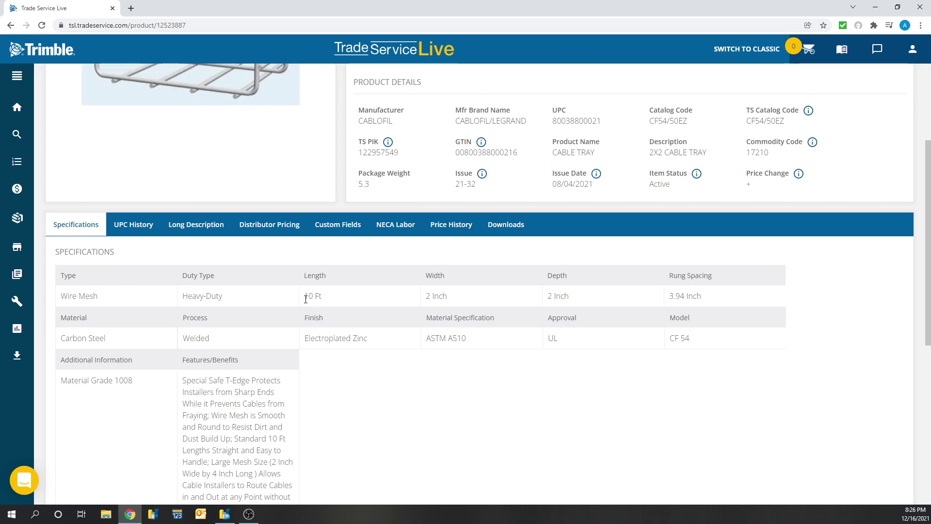
left_click_drag(304, 300, 324, 301)
left_click(439, 394)
left_click_drag(425, 300, 456, 302)
left_click_drag(548, 300, 572, 301)
left_click(588, 396)
scroll(584, 393, "down", 3)
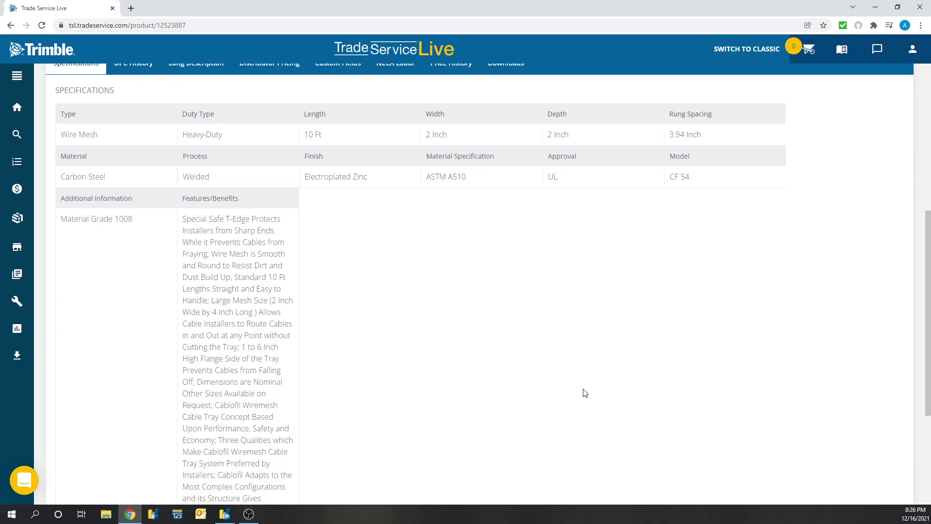
scroll(585, 393, "up", 3)
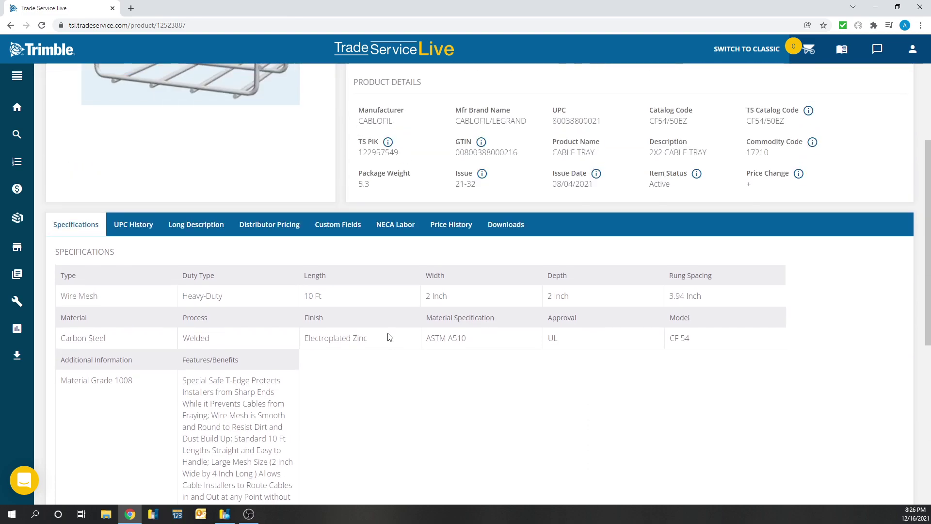
Check the $41.44 distributor price and long description, then recheck the 10 Ft length
left_click(293, 229)
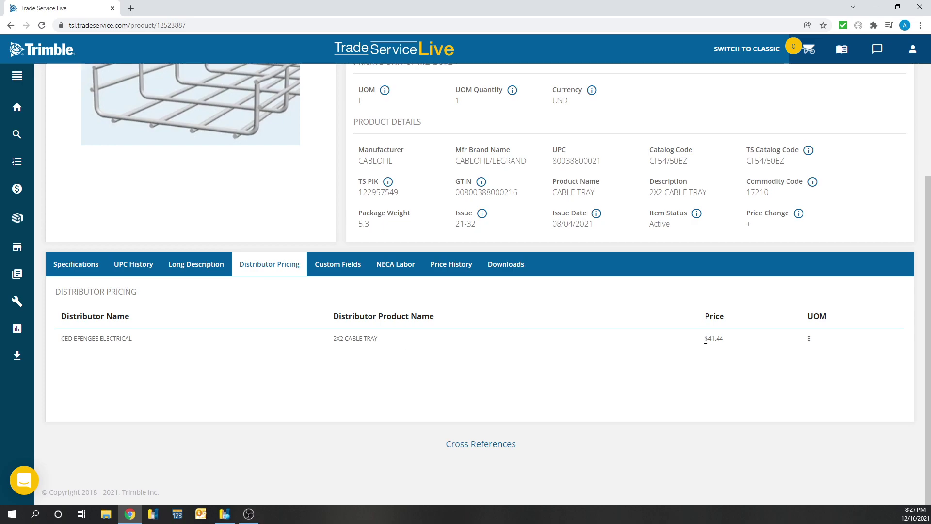
left_click_drag(704, 338, 722, 338)
left_click(732, 365)
left_click(204, 275)
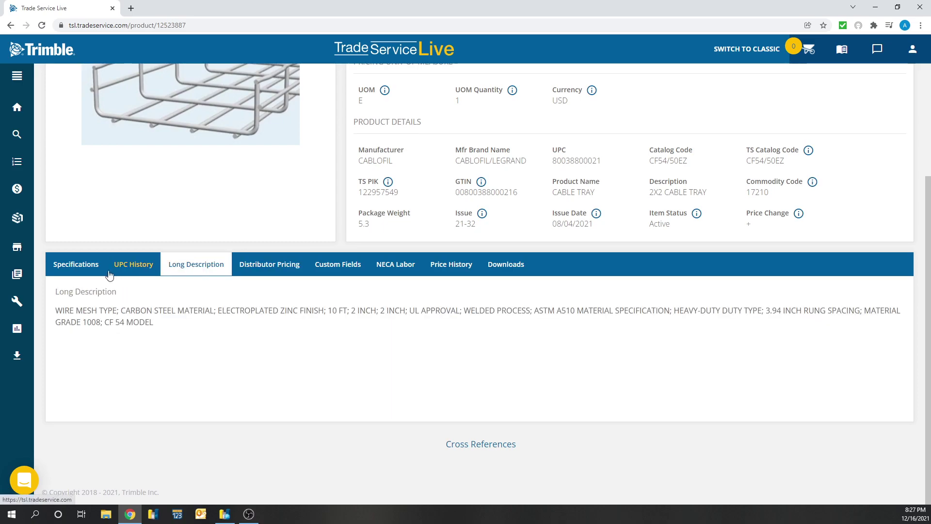
left_click(85, 275)
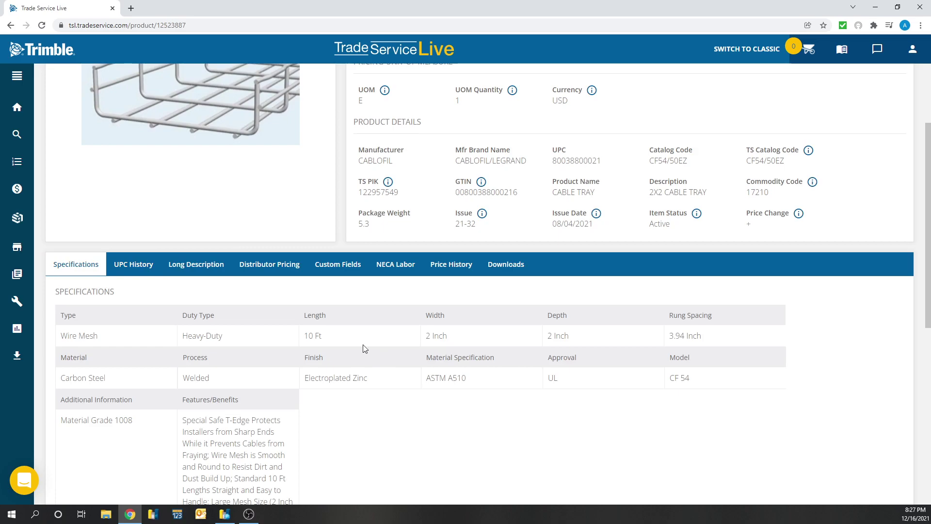
left_click_drag(302, 337, 325, 337)
left_click(328, 339)
Switch the CF54/50EZ page to Distributor Pricing, showing $41.44 per each
left_click(268, 274)
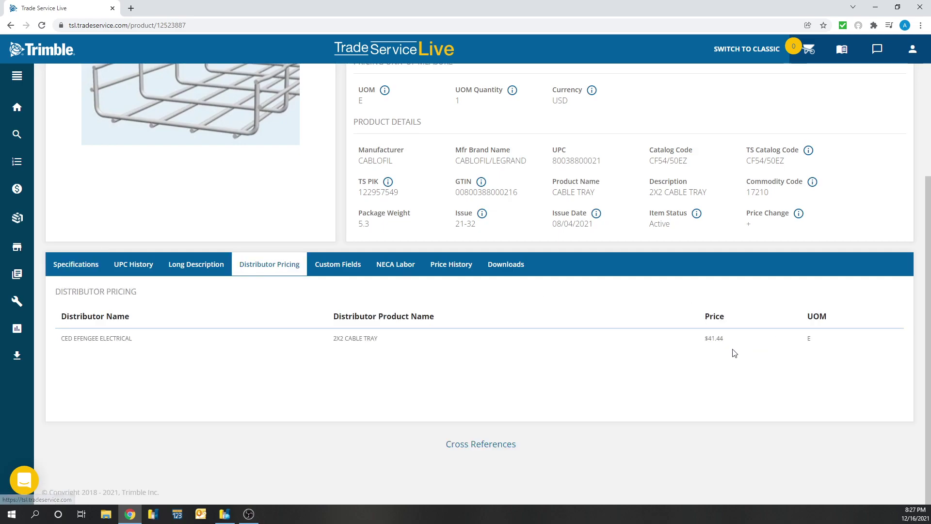